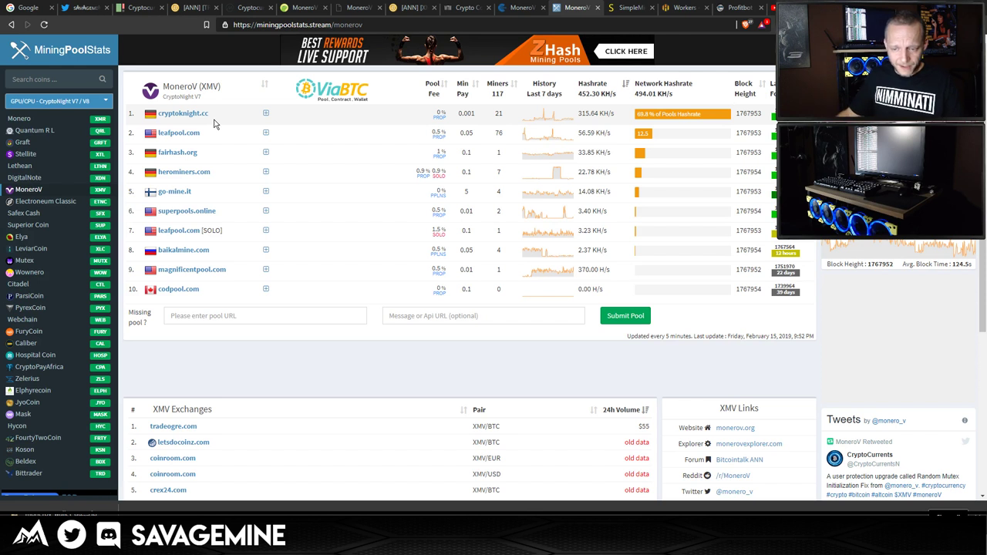
- Open the herominers.com MoneroV pool from the pool list and copy its connect address, monerov.herominers.com:10201
{"action": "left_click", "coordinate": [187, 174]}
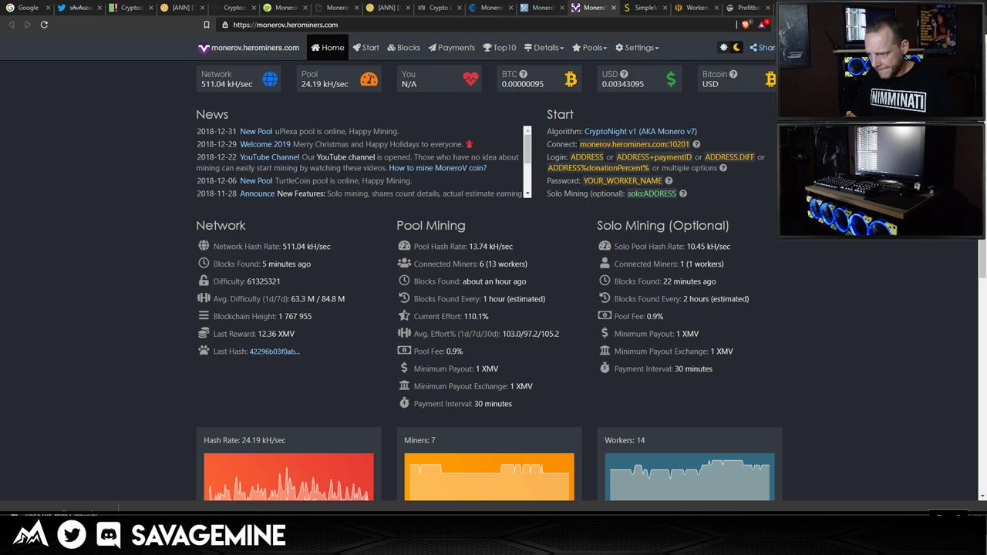
{"action": "left_click_drag", "start_coordinate": [580, 144], "coordinate": [686, 144]}
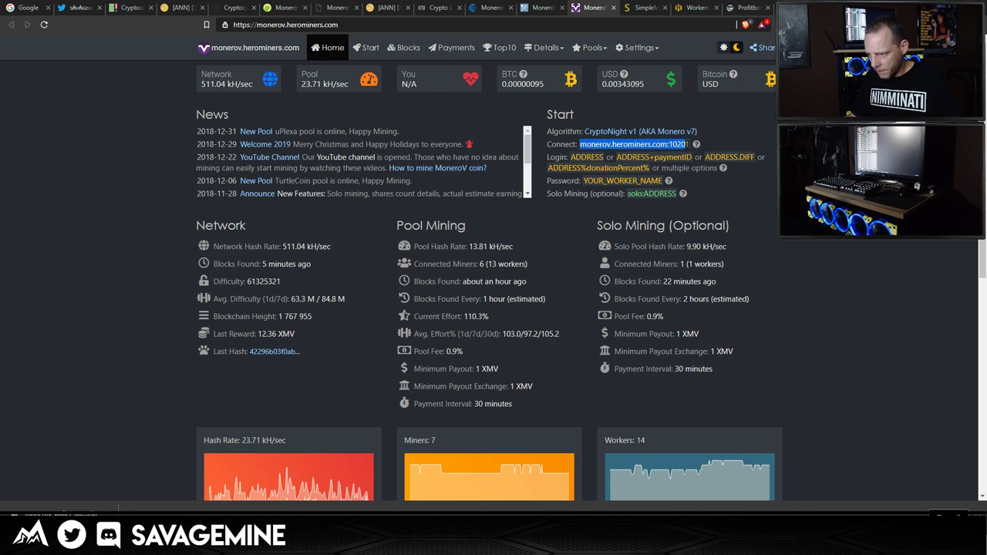
{"action": "right_click", "coordinate": [682, 145]}
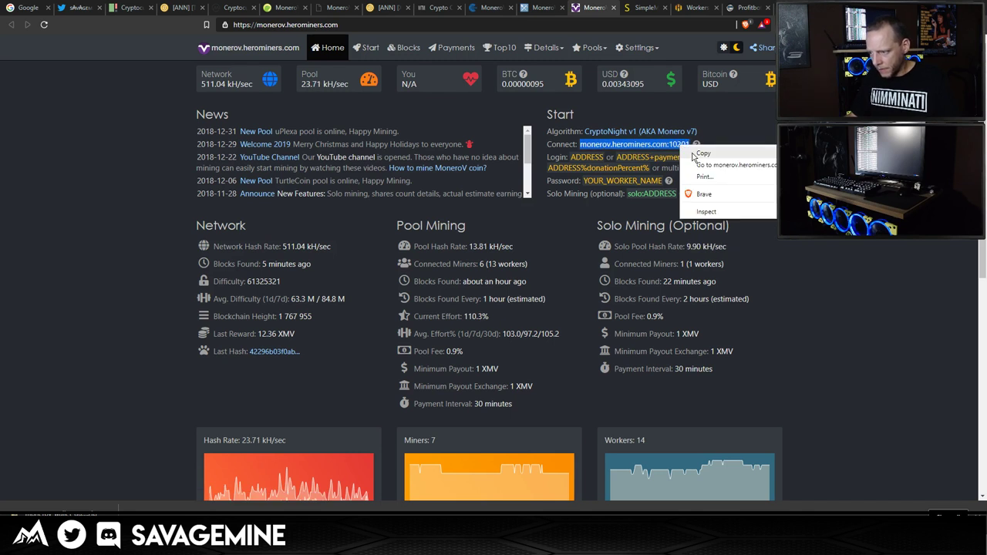
{"action": "left_click", "coordinate": [698, 152]}
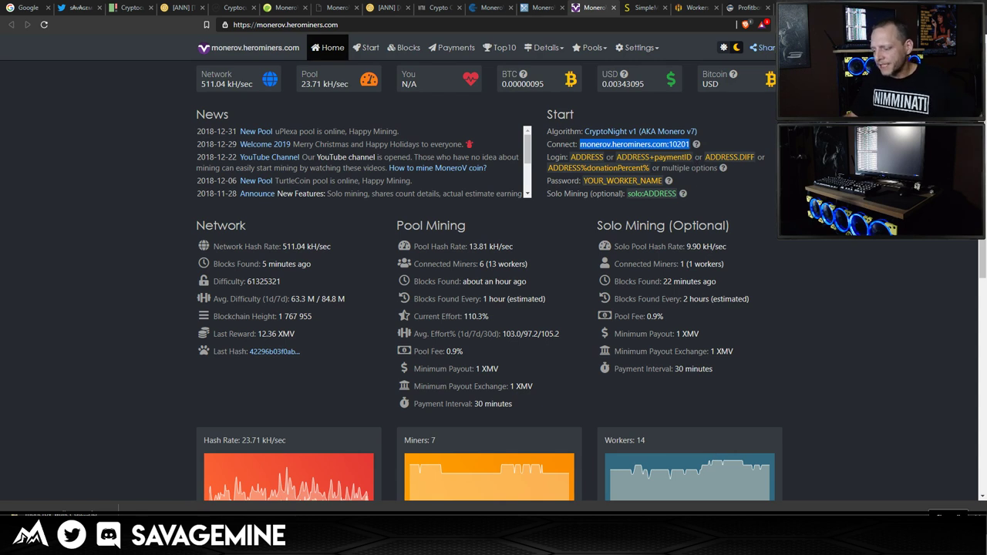
- Switch to the RandomCoin_Mining_Show.xlsx workbook in Excel and paste the pool address as text into the POOL:PORT cell C11
{"action": "mouse_move", "coordinate": [667, 543]}
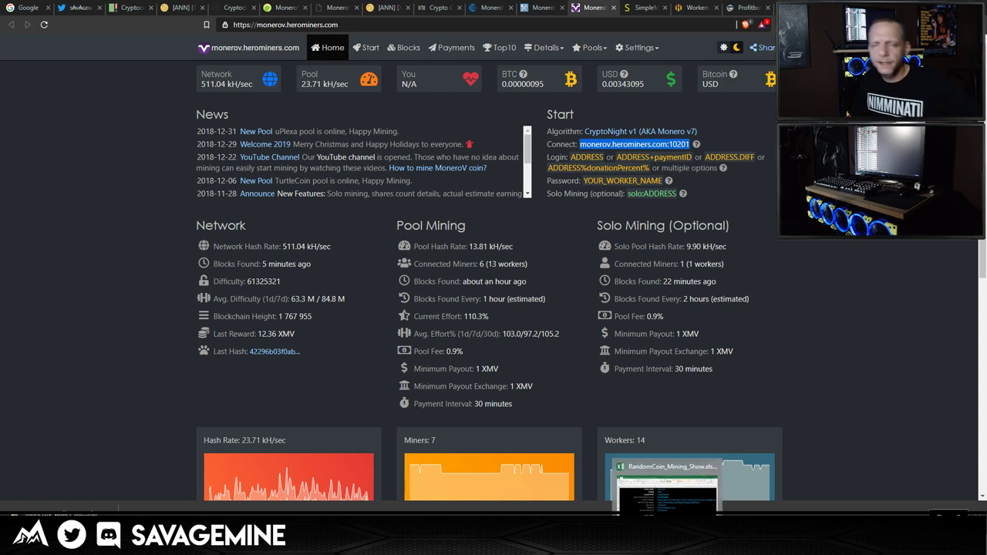
{"action": "left_click", "coordinate": [668, 486]}
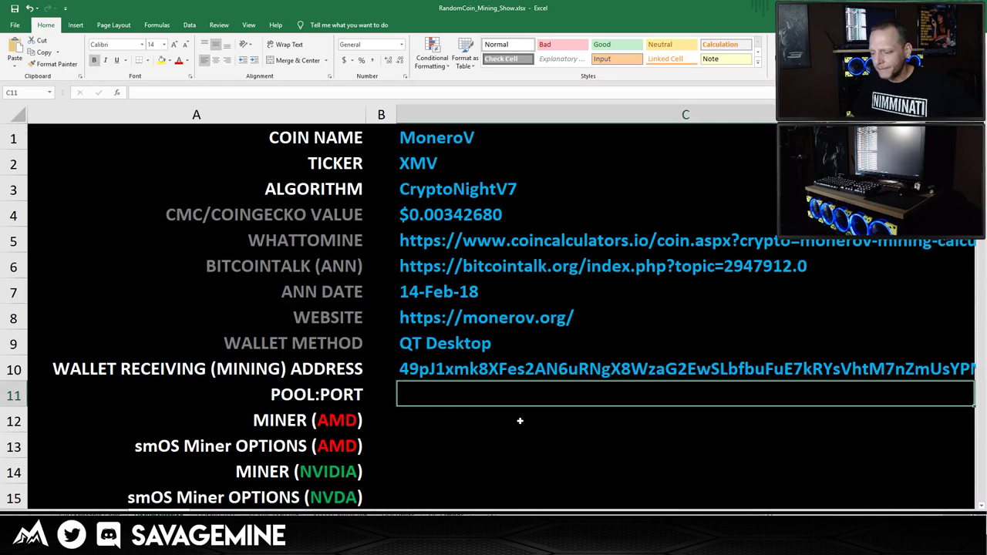
{"action": "right_click", "coordinate": [447, 396]}
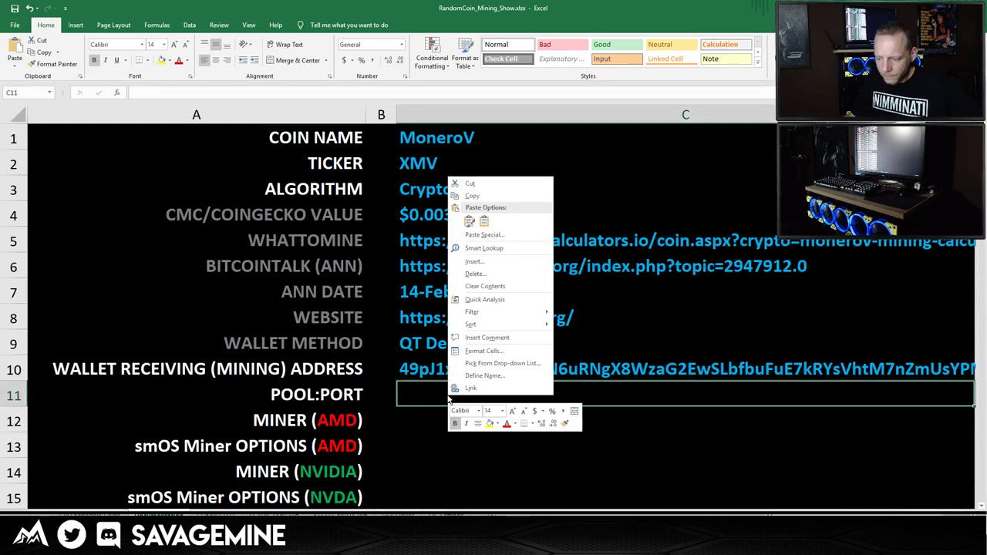
{"action": "left_click", "coordinate": [484, 222]}
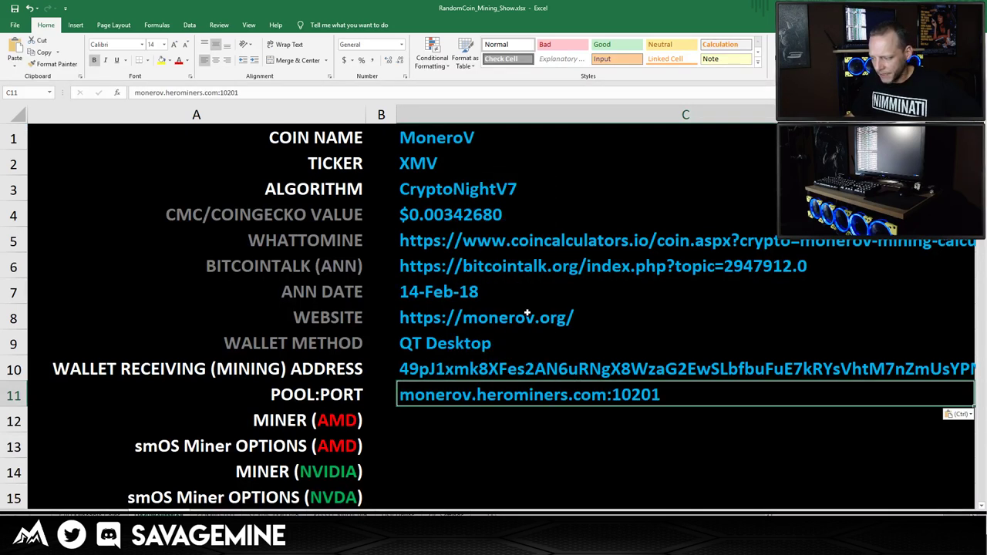
{"action": "left_click", "coordinate": [462, 420]}
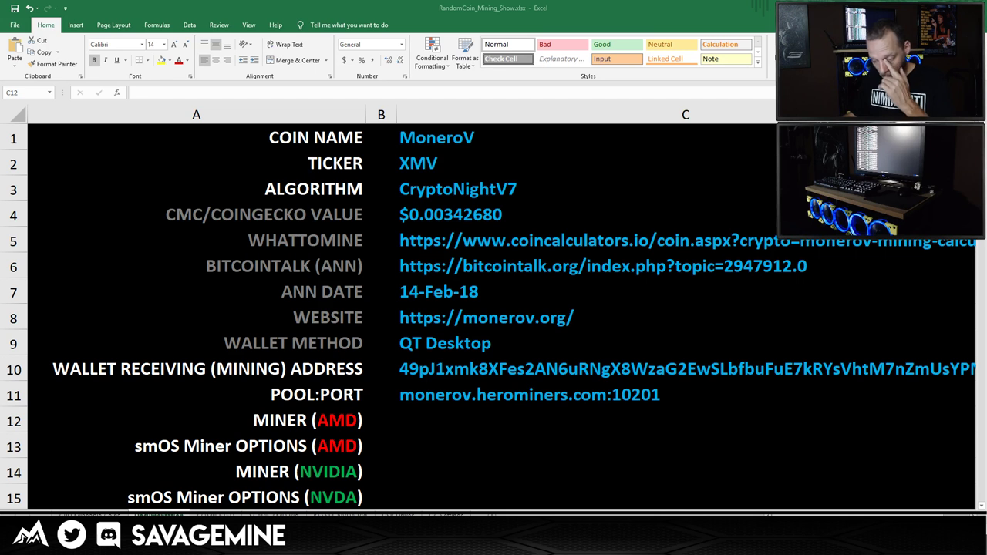
- Copy the wallet receiving (mining) address from cell C10
{"action": "left_click", "coordinate": [538, 370]}
{"action": "right_click", "coordinate": [538, 371]}
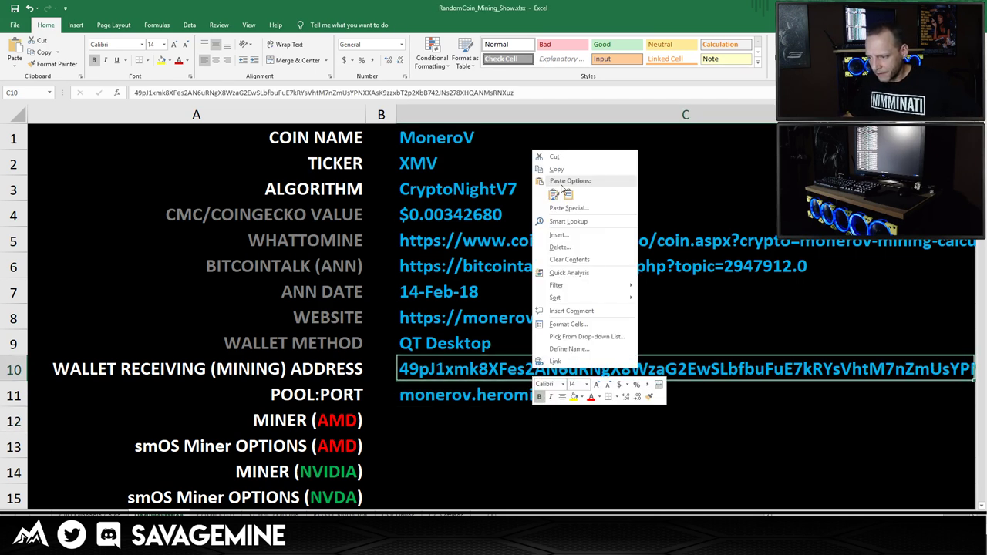
{"action": "left_click", "coordinate": [557, 169]}
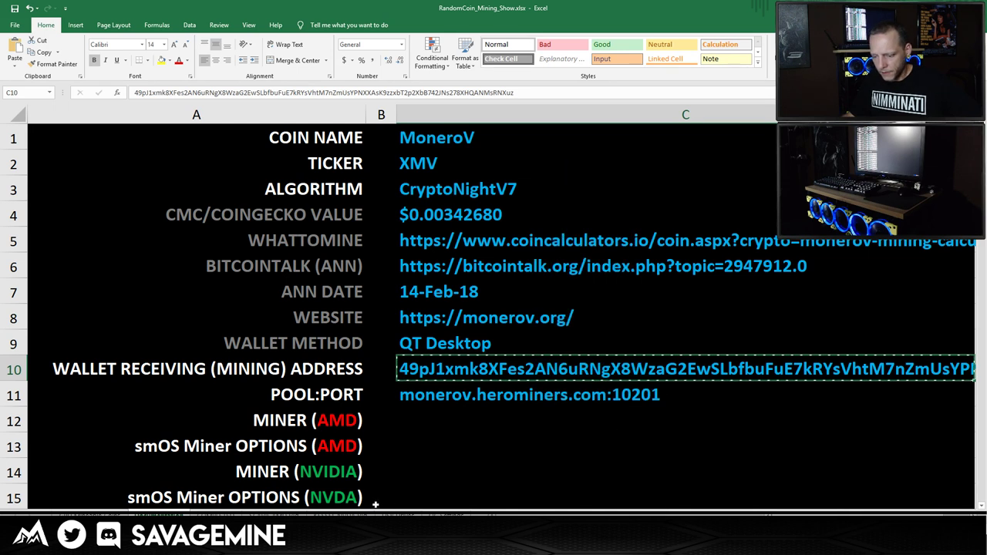
- Switch to Hive OS in the browser, open the farm's Flight Sheets and set the new flight sheet's coin to XMV
{"action": "key", "text": "alt+Tab"}
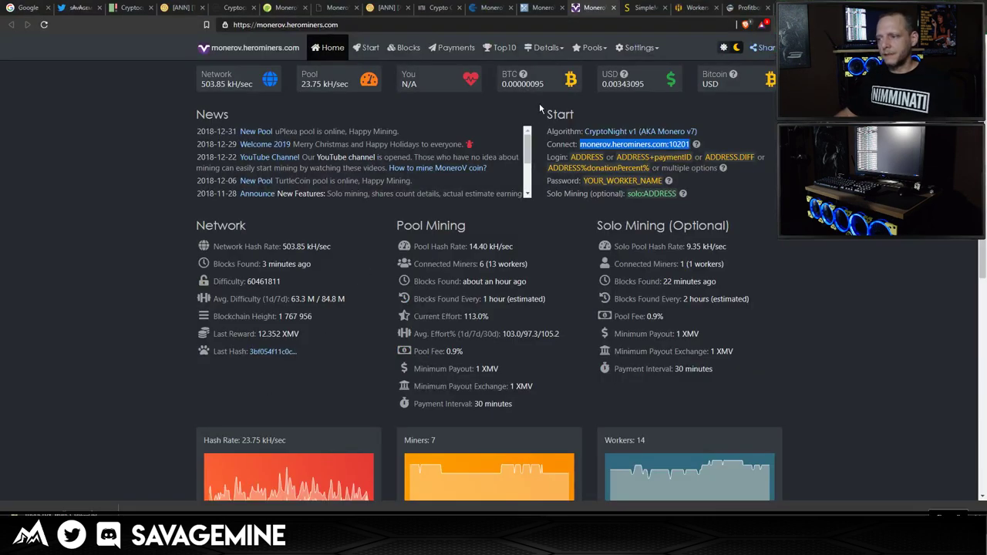
{"action": "left_click", "coordinate": [697, 7]}
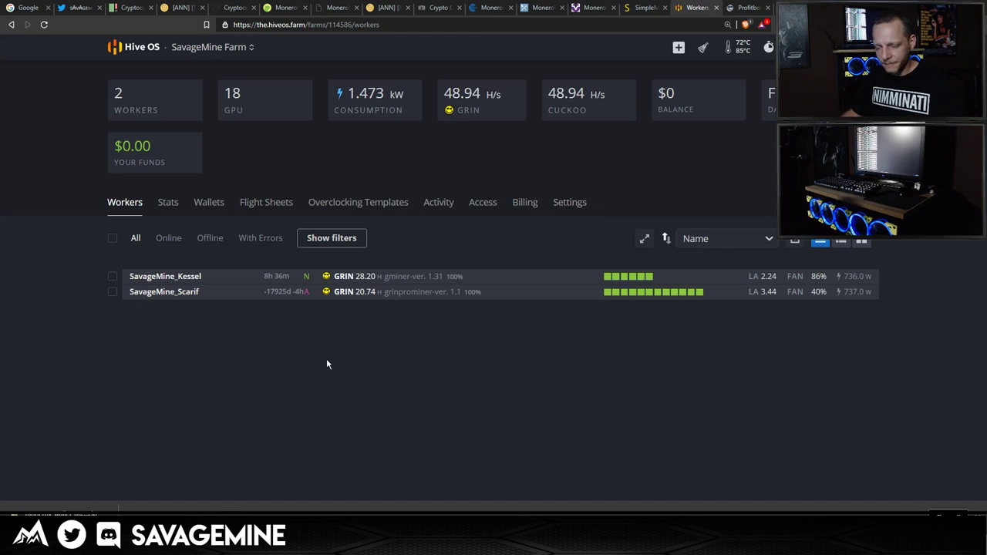
{"action": "left_click", "coordinate": [261, 206]}
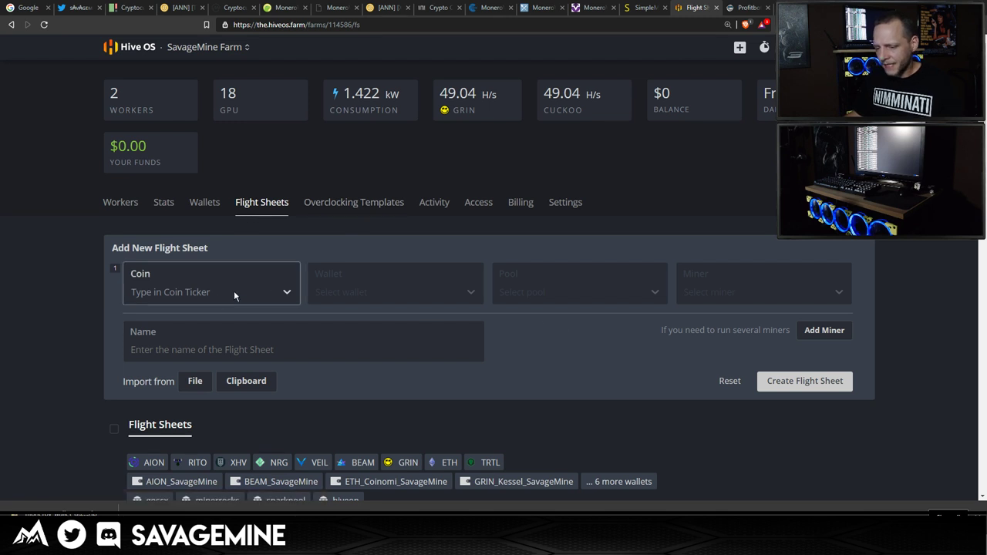
{"action": "left_click", "coordinate": [200, 299]}
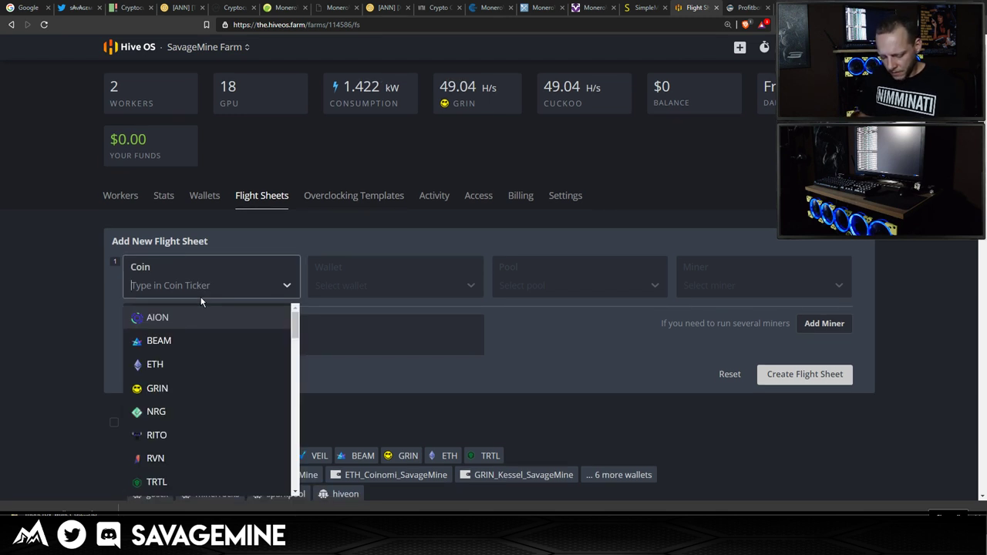
{"action": "type", "text": "xmv"}
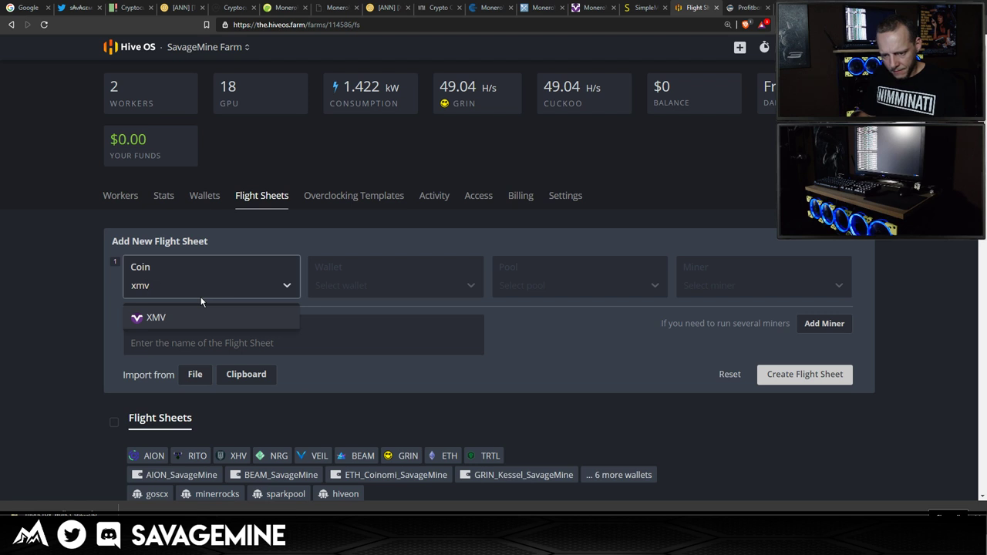
{"action": "left_click", "coordinate": [163, 325]}
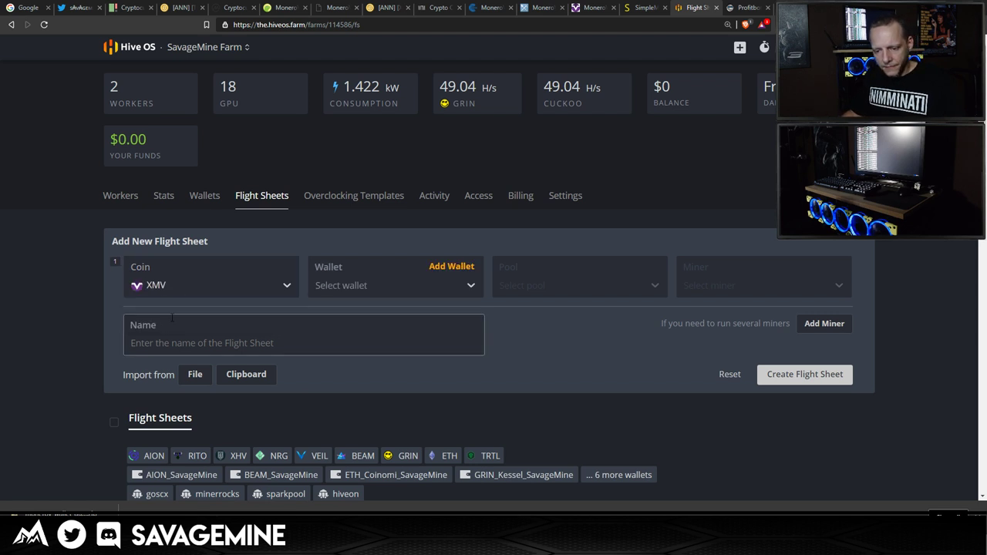
- Start a new wallet for XMV and paste the copied wallet address as plain text into its address
{"action": "left_click", "coordinate": [462, 271]}
{"action": "left_click", "coordinate": [379, 271]}
{"action": "right_click", "coordinate": [334, 284]}
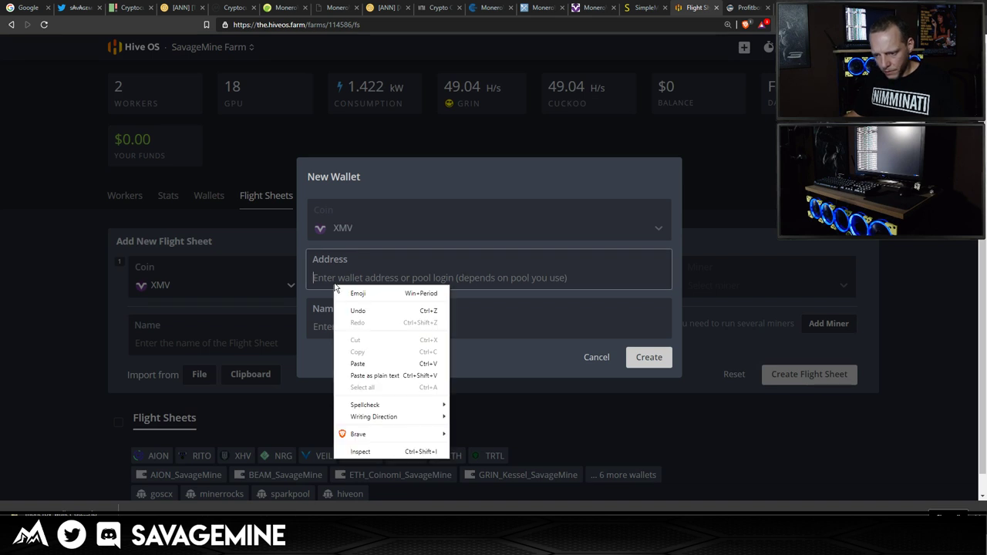
{"action": "left_click", "coordinate": [324, 287]}
{"action": "right_click", "coordinate": [317, 278]}
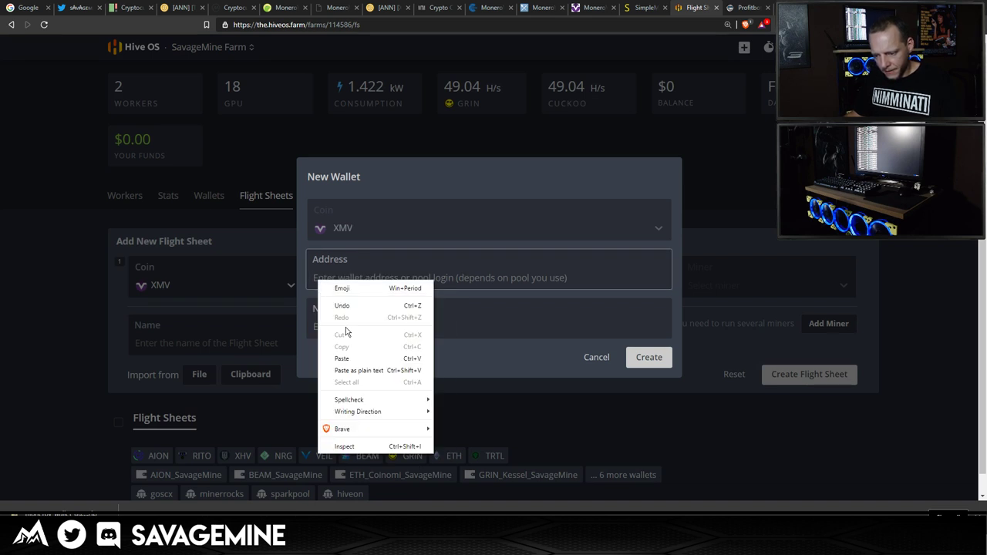
{"action": "left_click", "coordinate": [347, 371]}
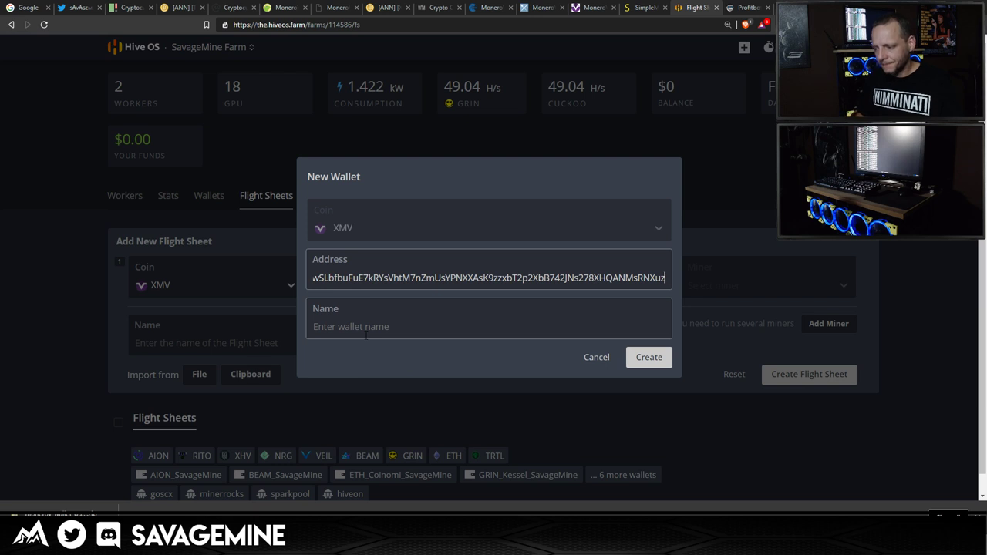
- Examine the pasted wallet address from its end back to its first characters
{"action": "key", "text": "Left"}
{"action": "key", "text": "Left"}
{"action": "key", "text": "Left"}
{"action": "key", "text": "Left"}
{"action": "key", "text": "Left"}
{"action": "key", "text": "Left"}
{"action": "key", "text": "Left"}
{"action": "key", "text": "Left"}
{"action": "key", "text": "Left"}
{"action": "key", "text": "Left"}
{"action": "key", "text": "Left"}
{"action": "key", "text": "Left"}
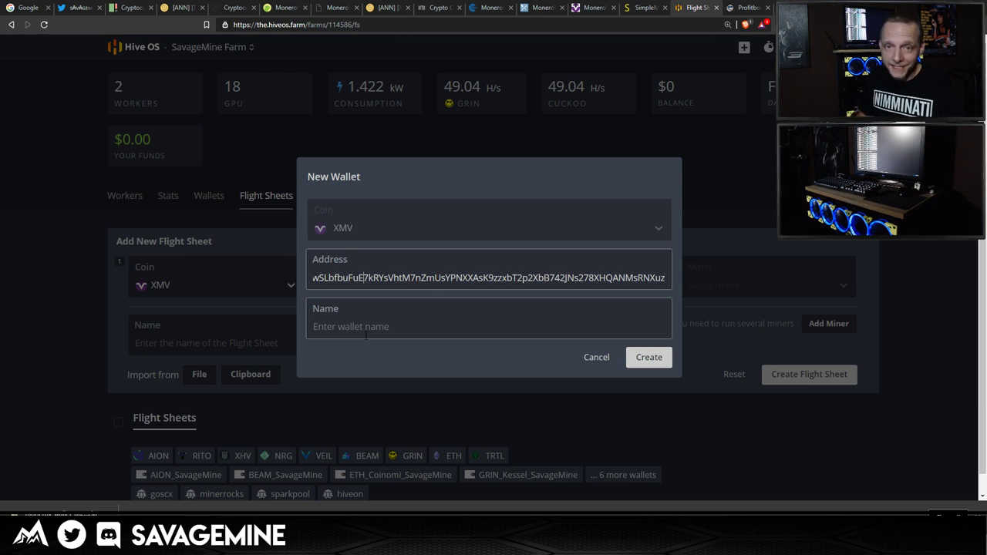
{"action": "key", "text": "Left"}
{"action": "key", "text": "Left"}
{"action": "key", "text": "Left"}
{"action": "key", "text": "Left"}
{"action": "key", "text": "Left"}
{"action": "key", "text": "Left"}
{"action": "key", "text": "Left"}
{"action": "key", "text": "Left"}
{"action": "key", "text": "Left"}
{"action": "key", "text": "Left"}
{"action": "key", "text": "Left"}
{"action": "key", "text": "Left"}
{"action": "key", "text": "Left"}
{"action": "key", "text": "Left"}
{"action": "key", "text": "Left"}
{"action": "key", "text": "Left"}
{"action": "key", "text": "Left"}
{"action": "key", "text": "Left"}
{"action": "key", "text": "Left"}
{"action": "key", "text": "Left"}
{"action": "key", "text": "Left"}
{"action": "key", "text": "Left"}
{"action": "key", "text": "Left"}
{"action": "key", "text": "Left"}
{"action": "key", "text": "Left"}
{"action": "key", "text": "Left"}
{"action": "key", "text": "Left"}
{"action": "key", "text": "Left"}
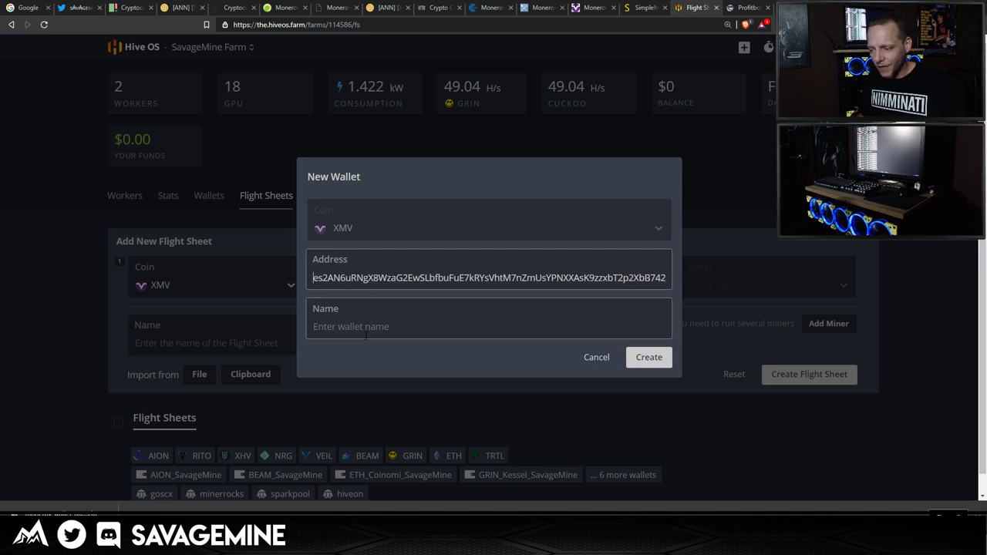
{"action": "key", "text": "Left"}
{"action": "key", "text": "Left"}
{"action": "key", "text": "Left"}
{"action": "key", "text": "Left"}
{"action": "key", "text": "Left"}
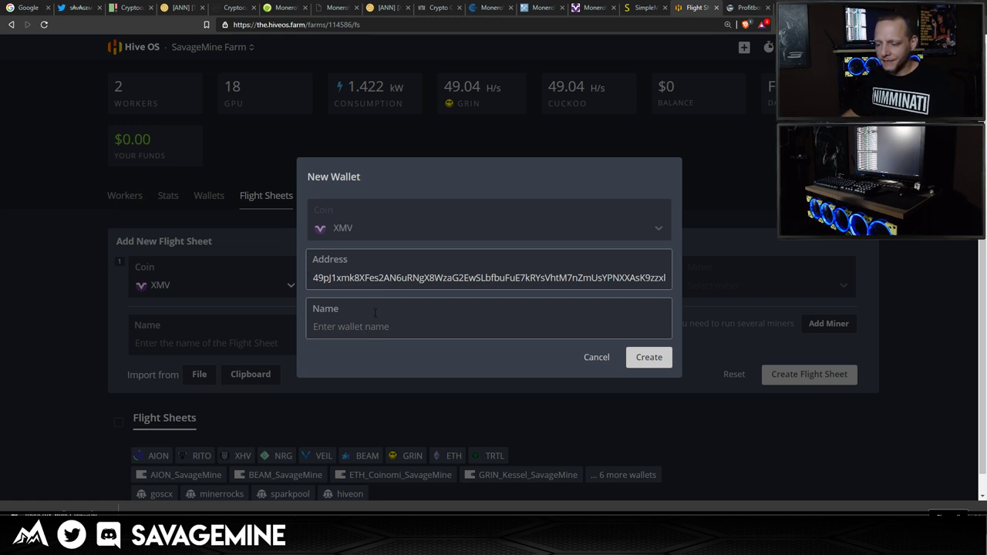
- Name the new wallet XMV_YT and create it
{"action": "left_click", "coordinate": [356, 334]}
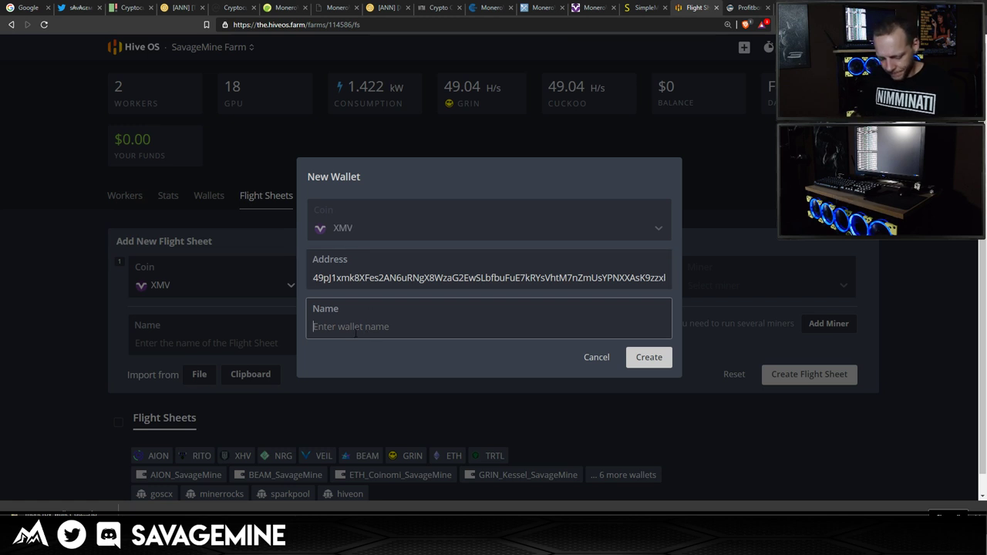
{"action": "type", "text": "XMV"}
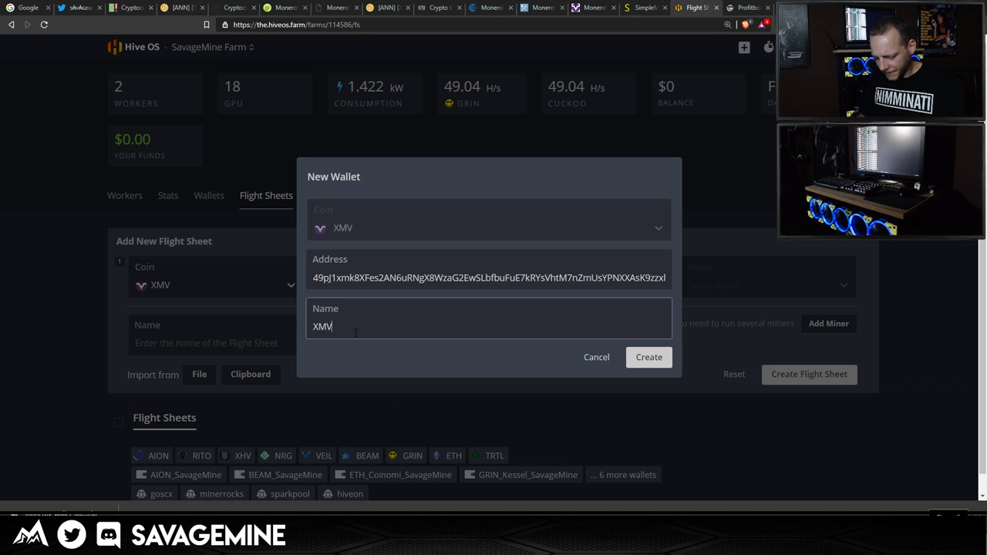
{"action": "type", "text": "_YT"}
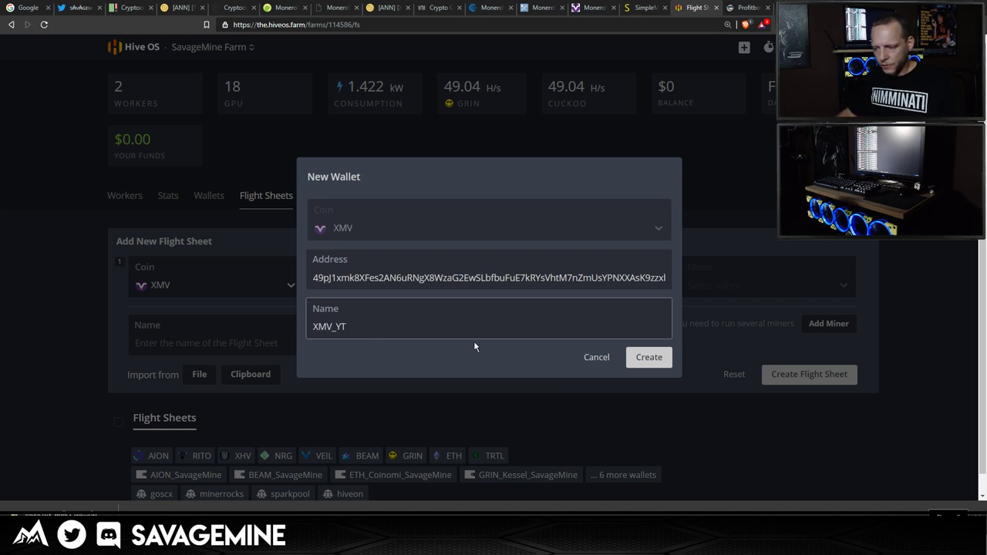
{"action": "left_click", "coordinate": [649, 357]}
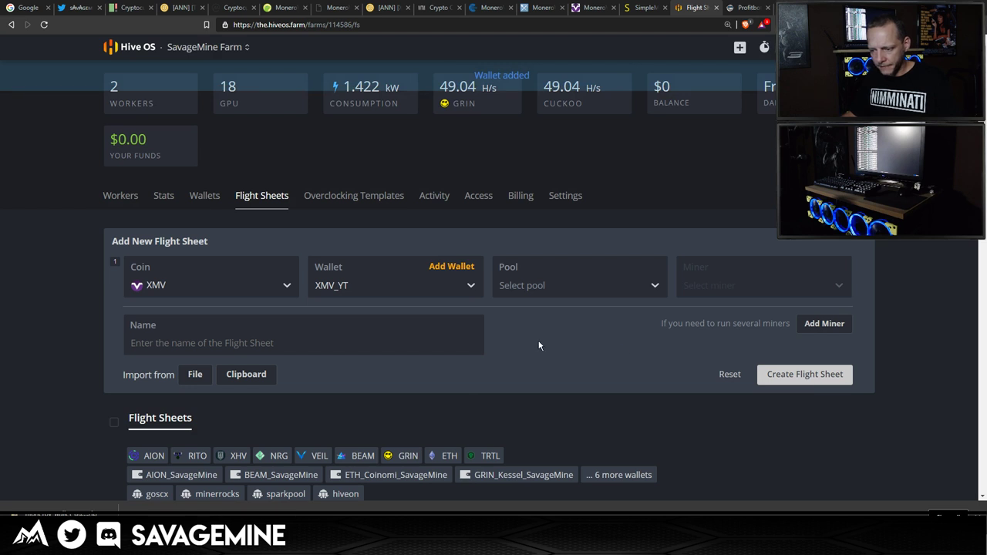
- Compare the flight sheet's available pools with the MoneroV pool list on MiningPoolStats, then return to the flight sheet
{"action": "left_click", "coordinate": [526, 287]}
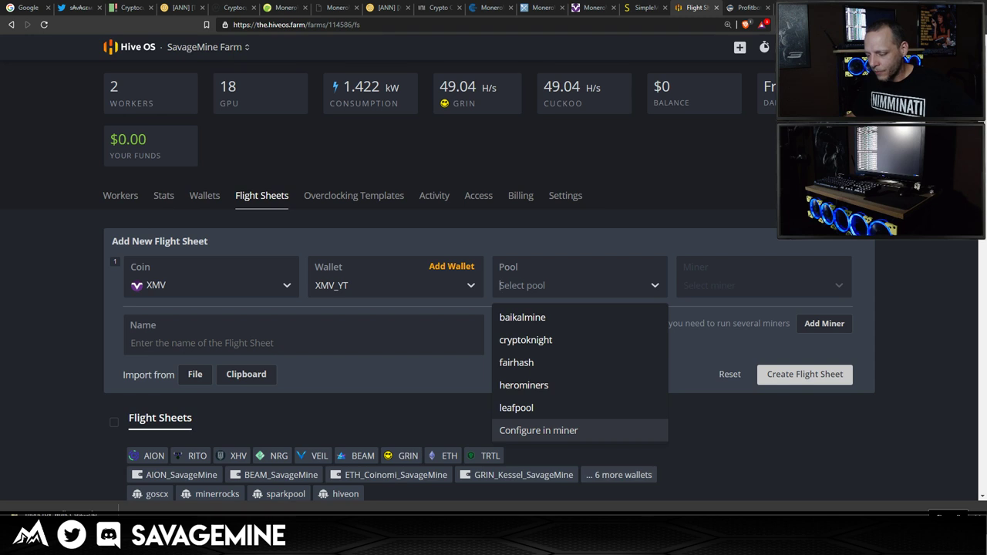
{"action": "key", "text": "alt+Tab"}
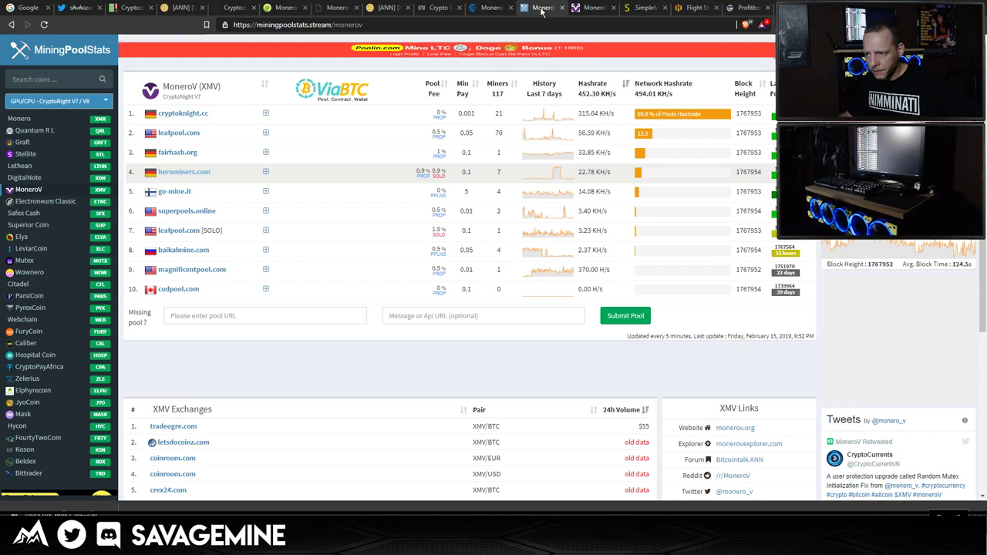
{"action": "left_click", "coordinate": [540, 8]}
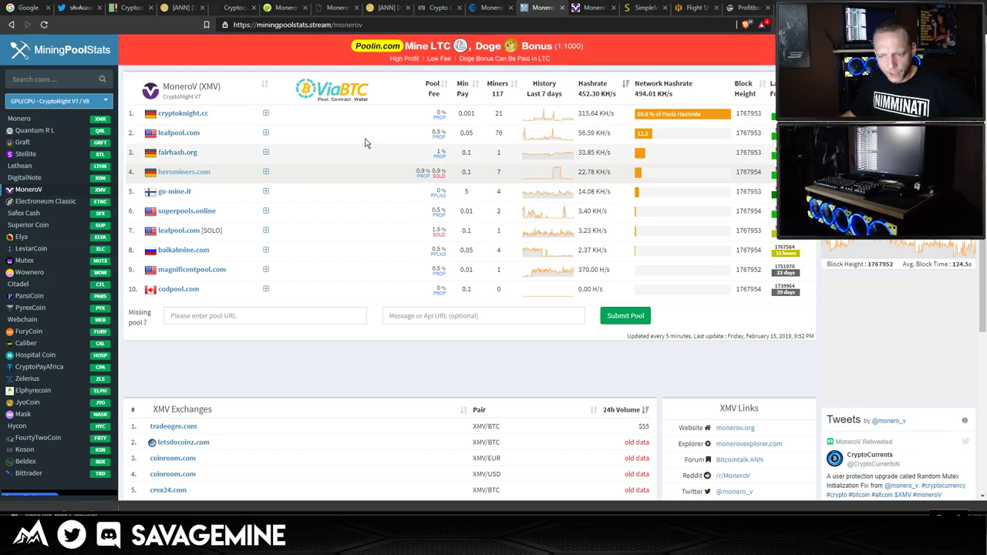
{"action": "left_click", "coordinate": [697, 7]}
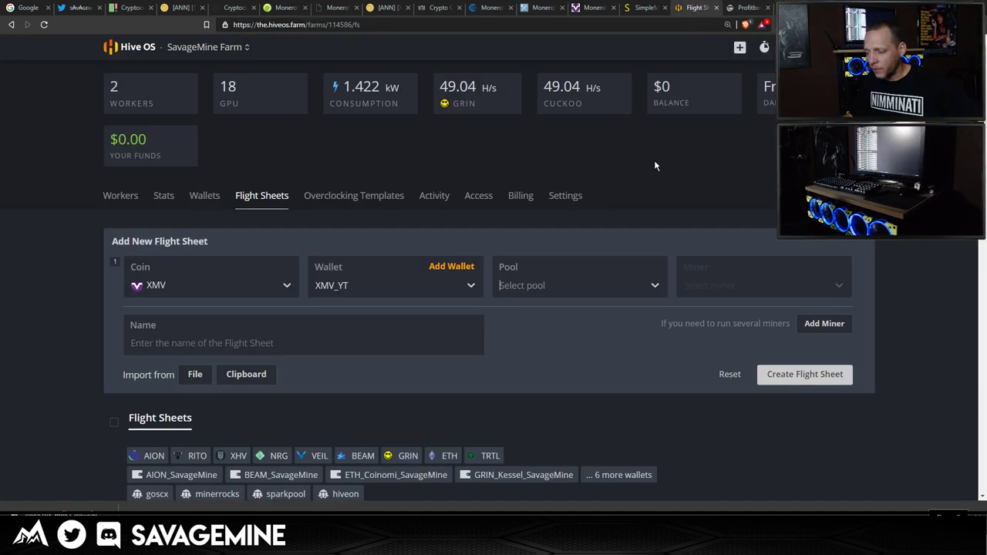
- Choose herominers as the flight sheet's pool and enable its Modern Cpu and Gpu server, monerov.herominers.com:10201
{"action": "left_click", "coordinate": [536, 287]}
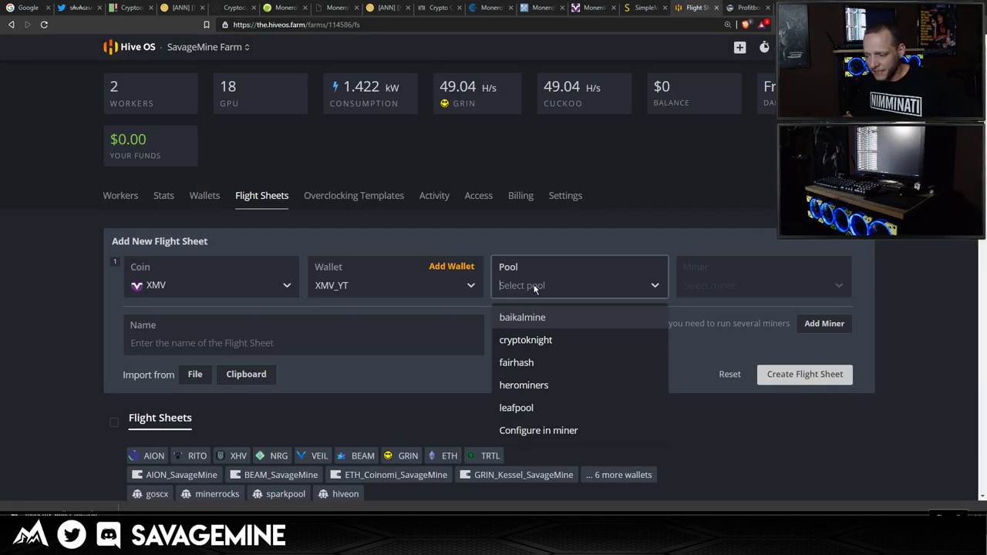
{"action": "left_click", "coordinate": [543, 386]}
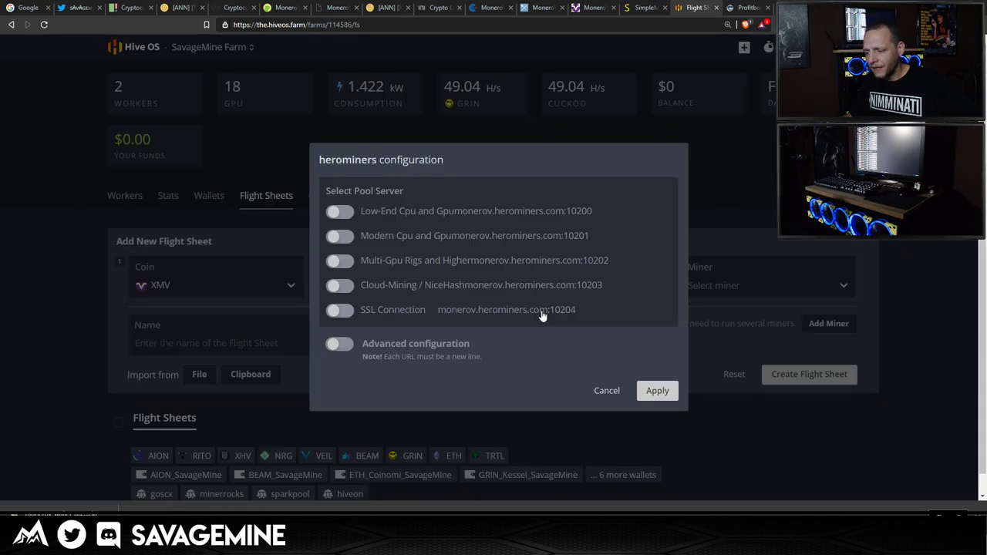
{"action": "left_click", "coordinate": [341, 237]}
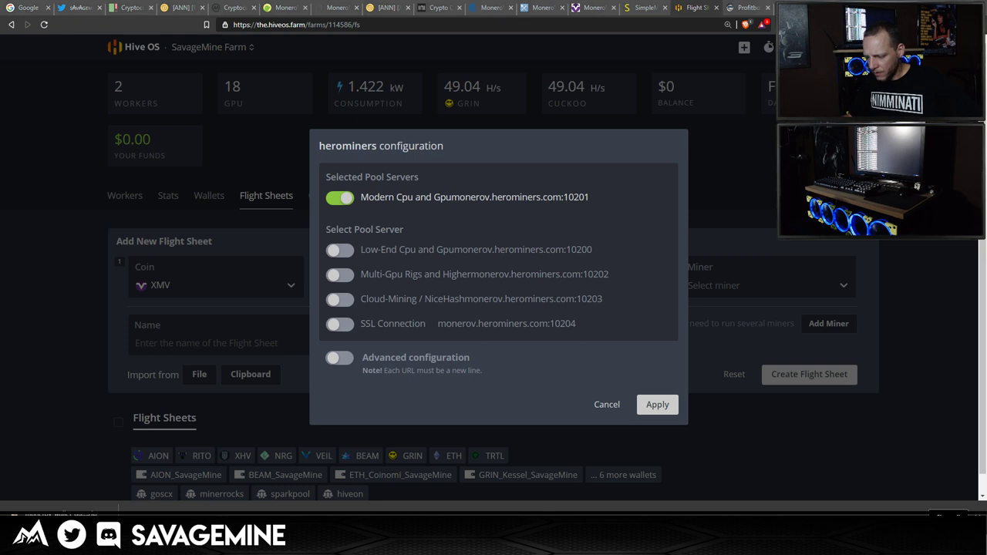
- Check the port in the spreadsheet's POOL:PORT entry, then apply the herominers pool configuration in the flight sheet
{"action": "key", "text": "alt+Tab"}
{"action": "left_click", "coordinate": [639, 395]}
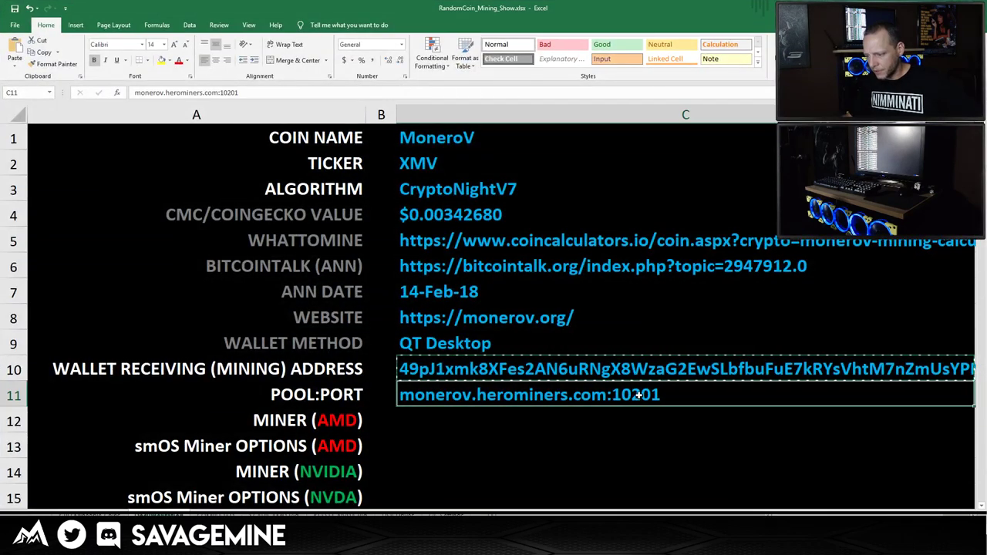
{"action": "double_click", "coordinate": [639, 395]}
{"action": "key", "text": "shift+Right"}
{"action": "key", "text": "shift+Right"}
{"action": "key", "text": "shift+Right"}
{"action": "key", "text": "shift+Right"}
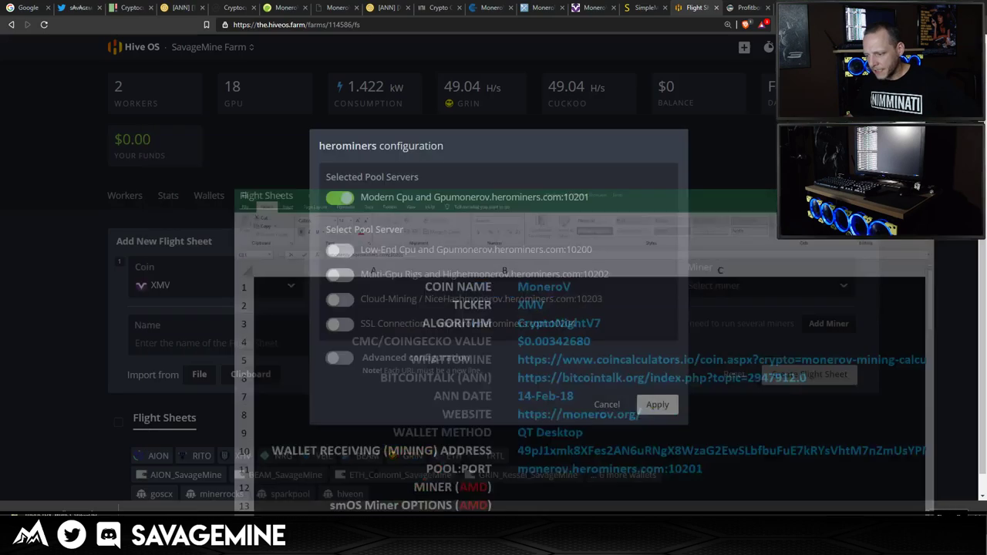
{"action": "left_click", "coordinate": [655, 405]}
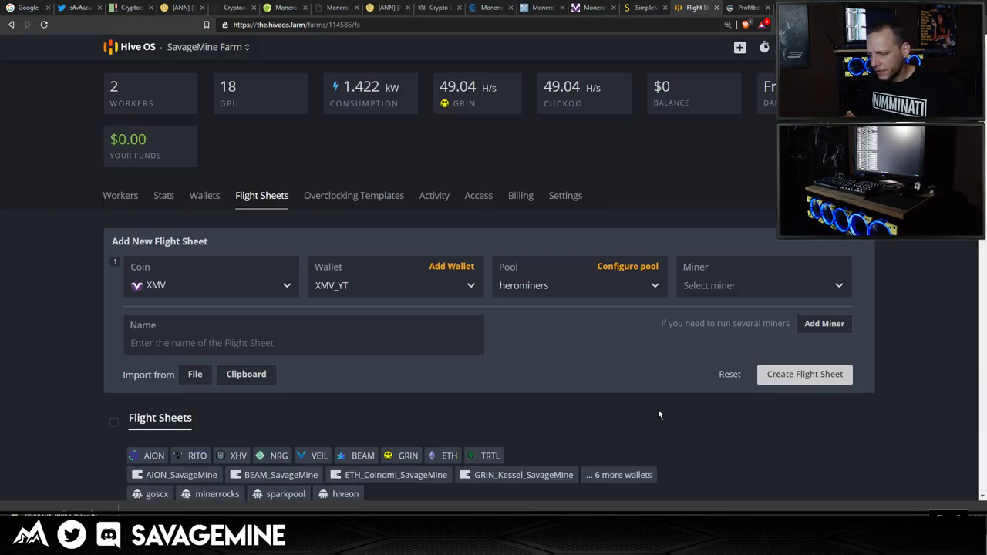
- Select XmRig AMD as the flight sheet's miner and view the GPU threads example in its configuration
{"action": "left_click", "coordinate": [715, 287]}
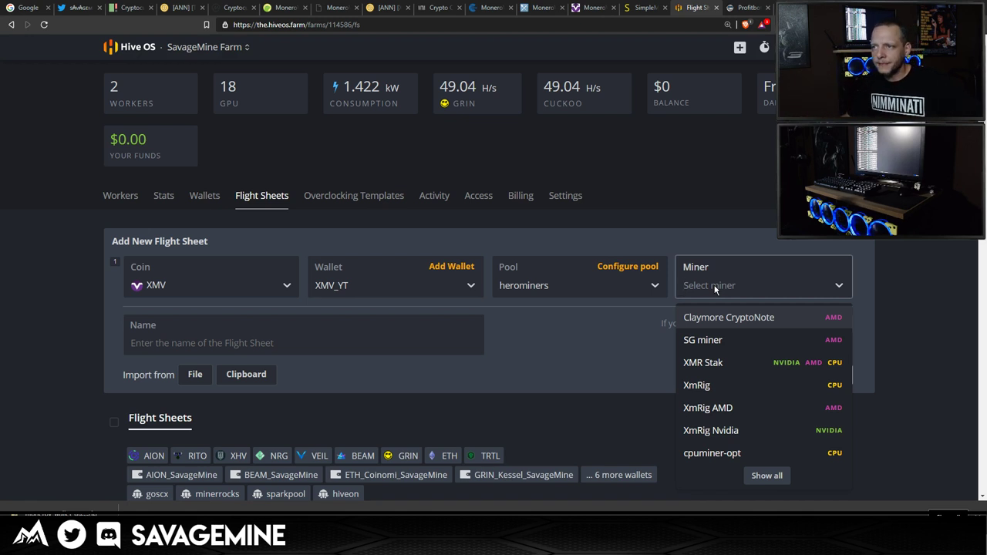
{"action": "left_click", "coordinate": [748, 409]}
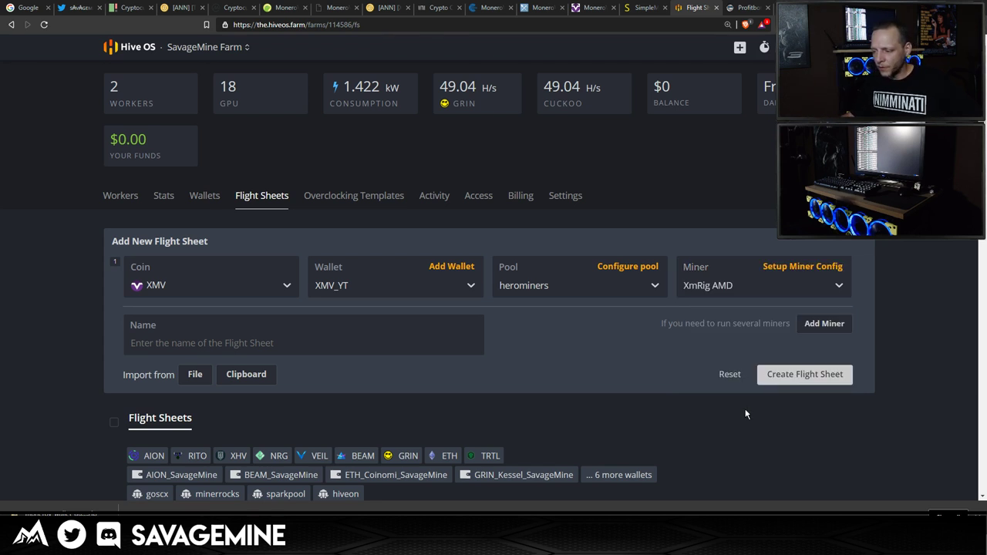
{"action": "left_click", "coordinate": [817, 267]}
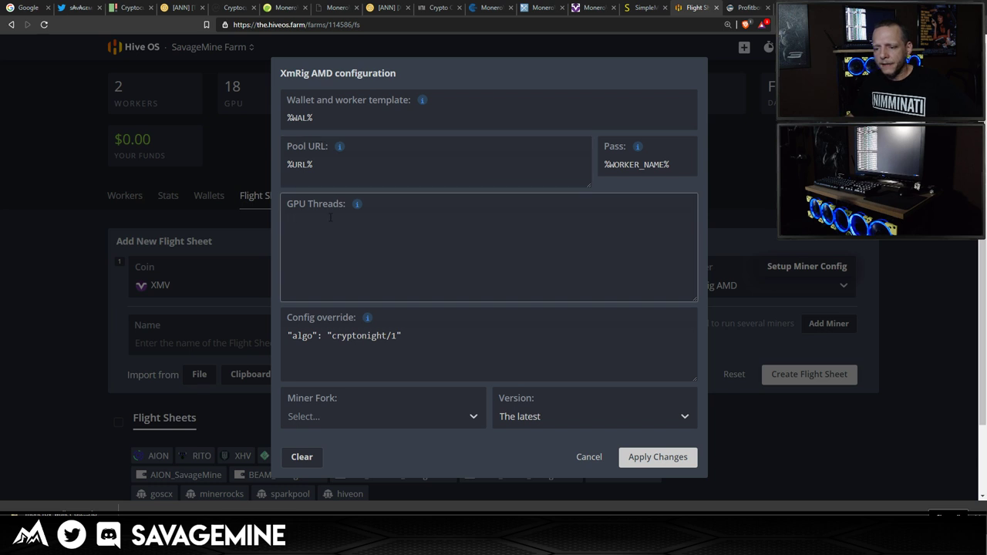
{"action": "mouse_move", "coordinate": [362, 212]}
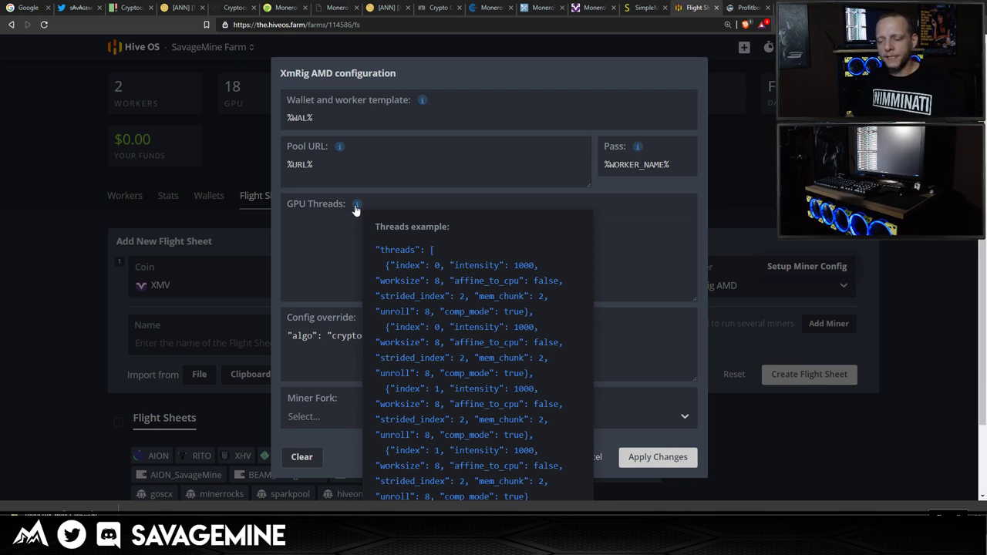
{"action": "left_click", "coordinate": [366, 226]}
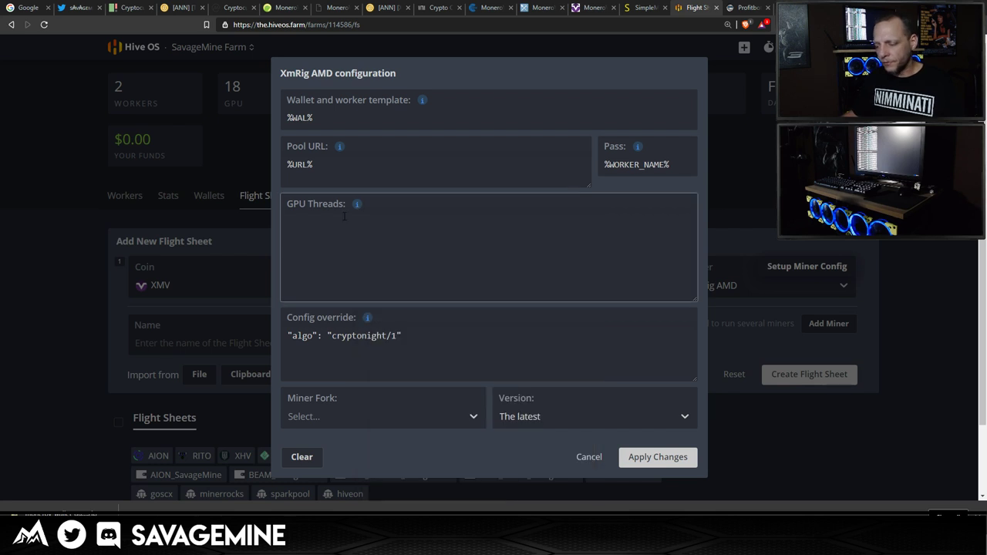
- Review the algo line in the XmRig AMD config override and apply the miner configuration
{"action": "left_click", "coordinate": [415, 342]}
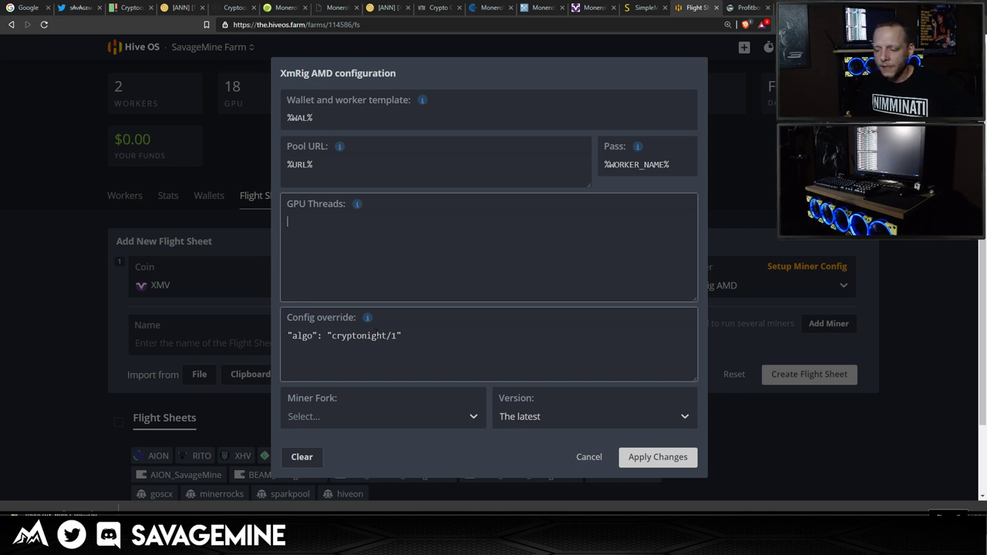
{"action": "left_click_drag", "start_coordinate": [406, 336], "coordinate": [294, 336]}
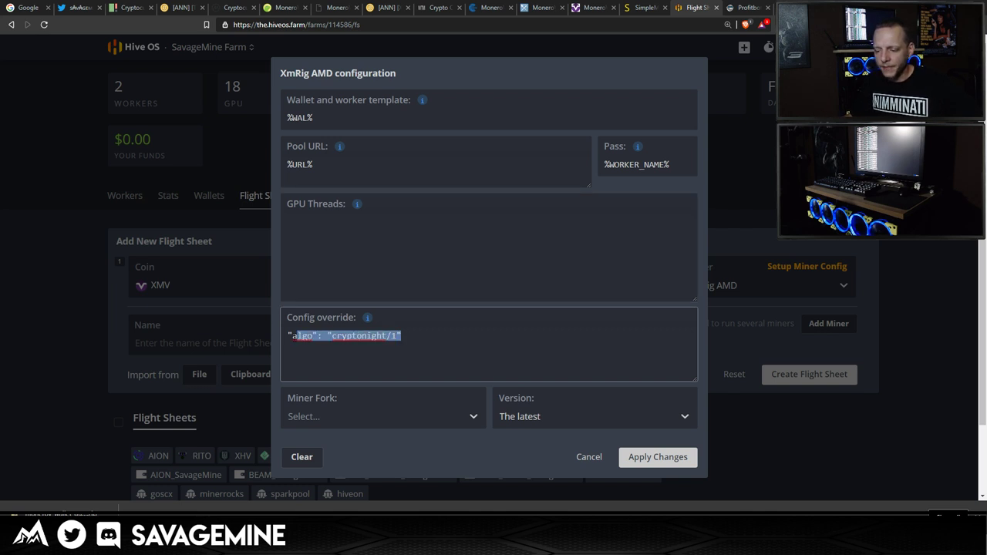
{"action": "left_click", "coordinate": [333, 420]}
{"action": "left_click", "coordinate": [343, 361]}
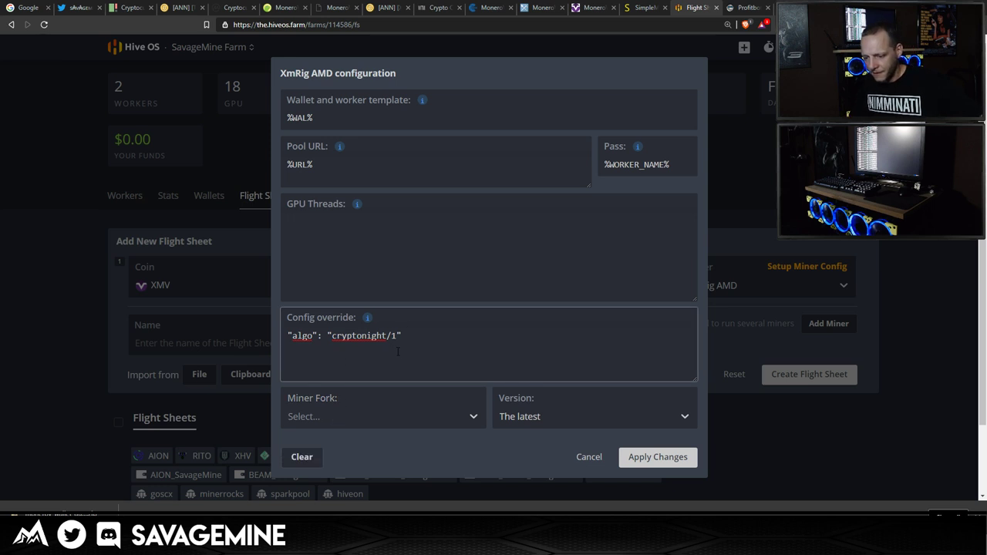
{"action": "left_click", "coordinate": [657, 456]}
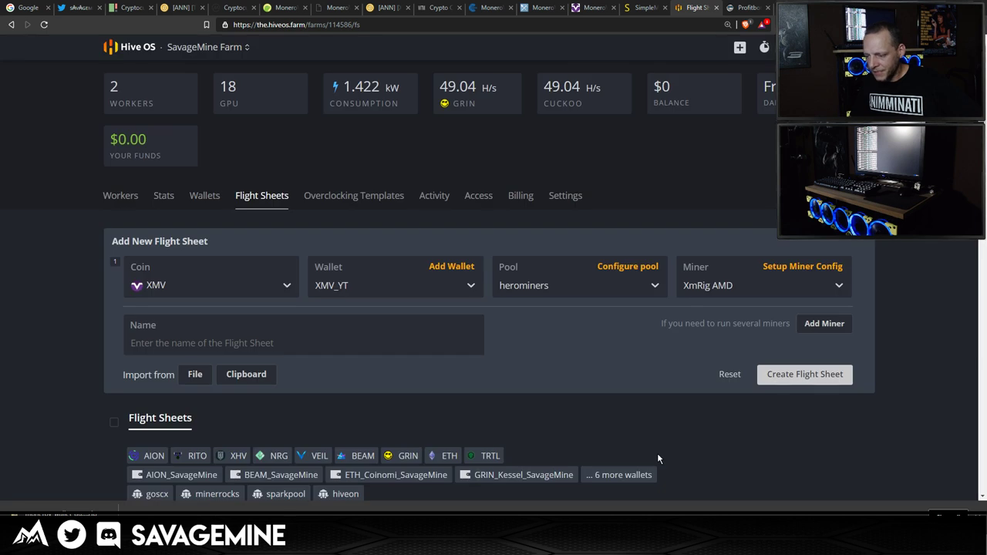
- Name the flight sheet XMV_YT, create it, and look it up in the flight sheet list
{"action": "left_click", "coordinate": [186, 346]}
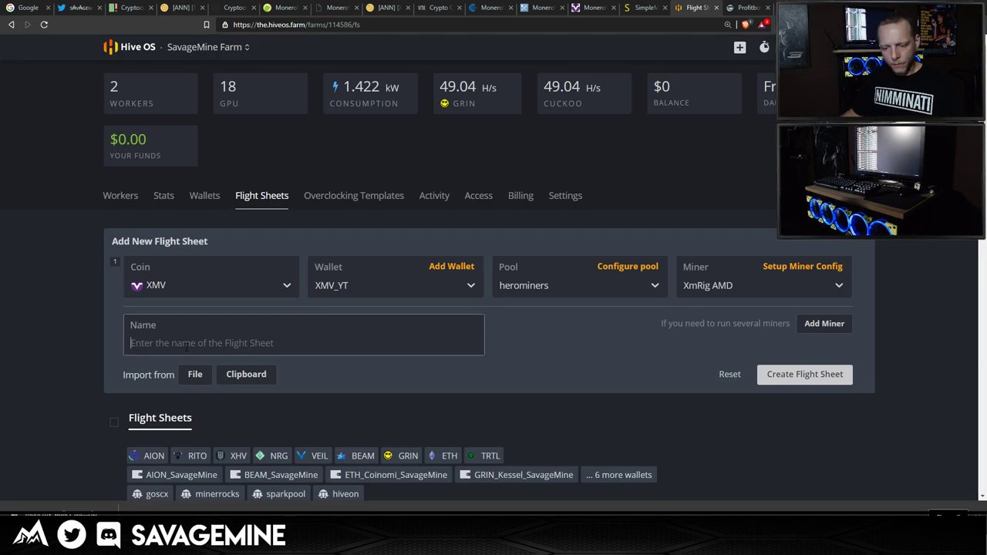
{"action": "type", "text": "X"}
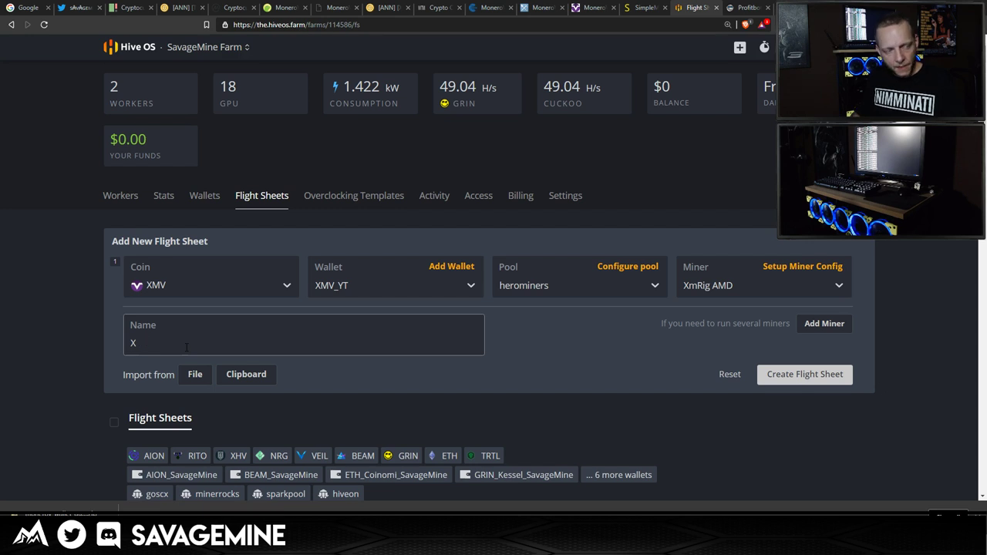
{"action": "key", "text": "BackSpace"}
{"action": "type", "text": "X"}
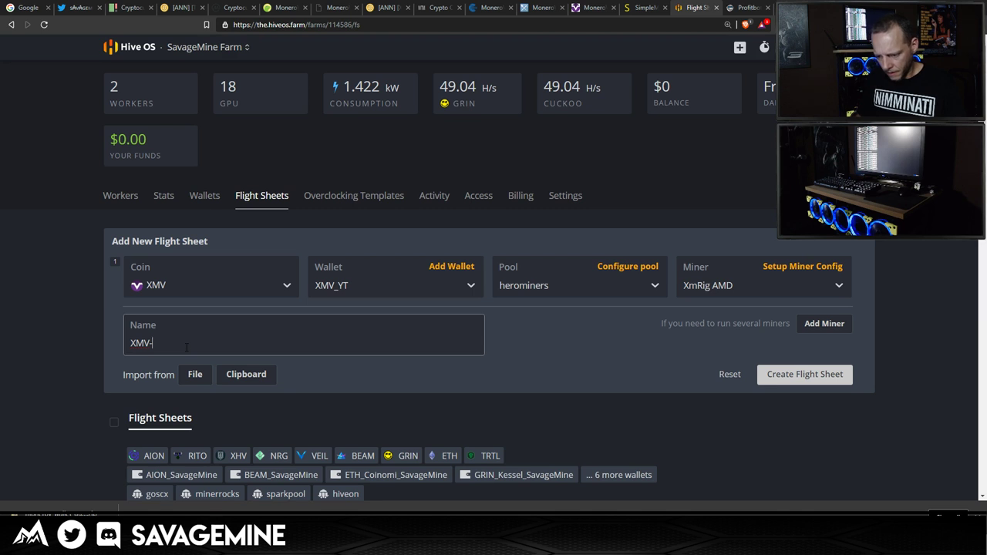
{"action": "type", "text": "MV_"}
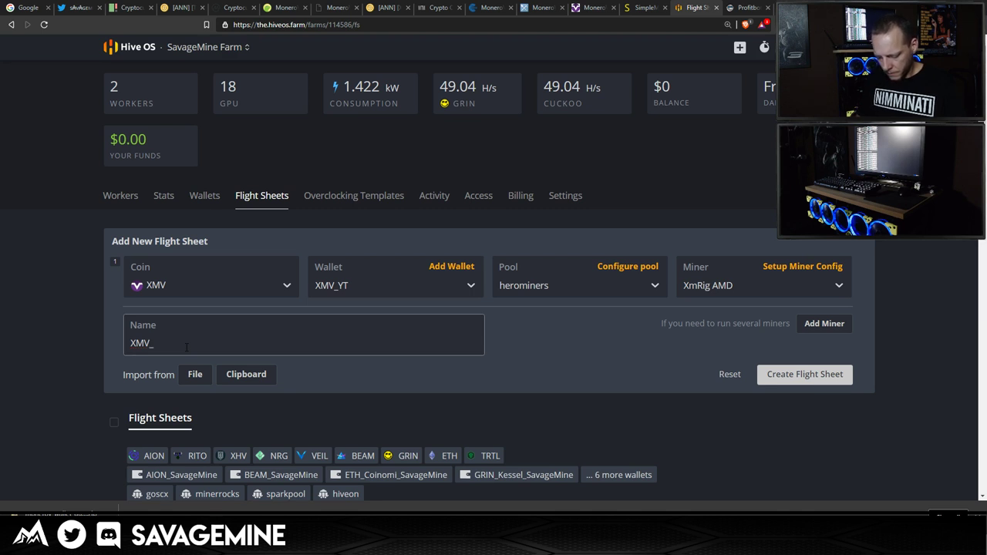
{"action": "type", "text": "YT"}
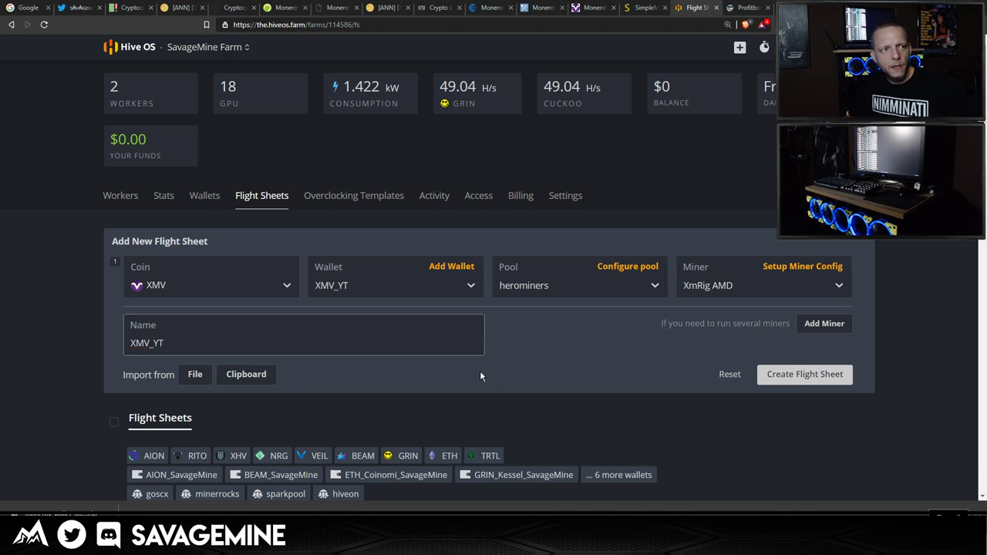
{"action": "left_click", "coordinate": [783, 375]}
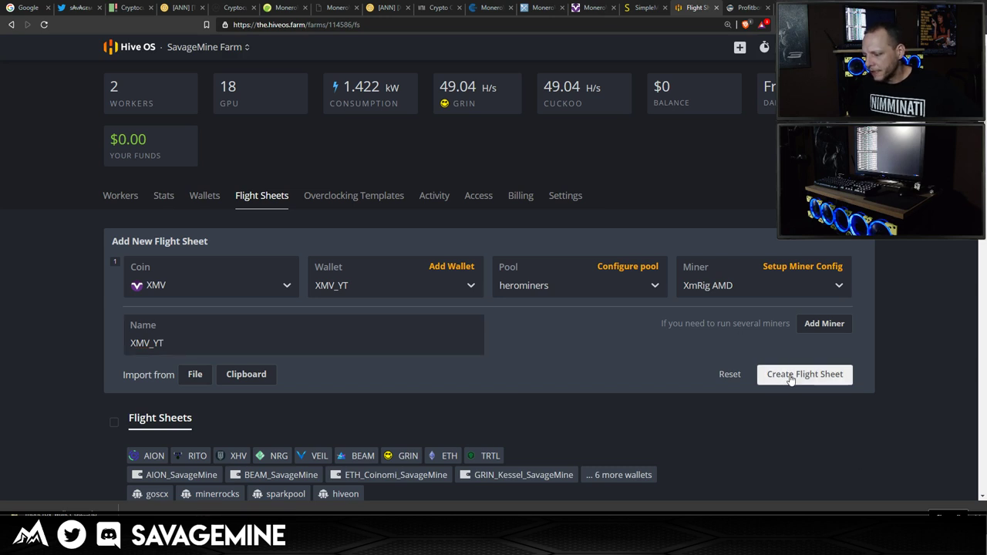
{"action": "scroll", "coordinate": [763, 375], "scroll_direction": "down", "scroll_amount": 6}
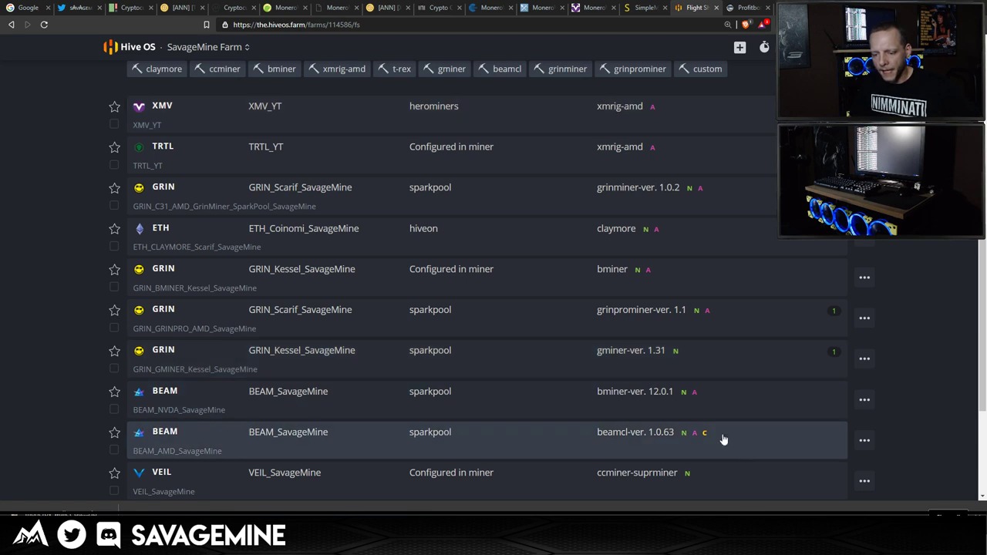
{"action": "scroll", "coordinate": [547, 324], "scroll_direction": "up", "scroll_amount": 8}
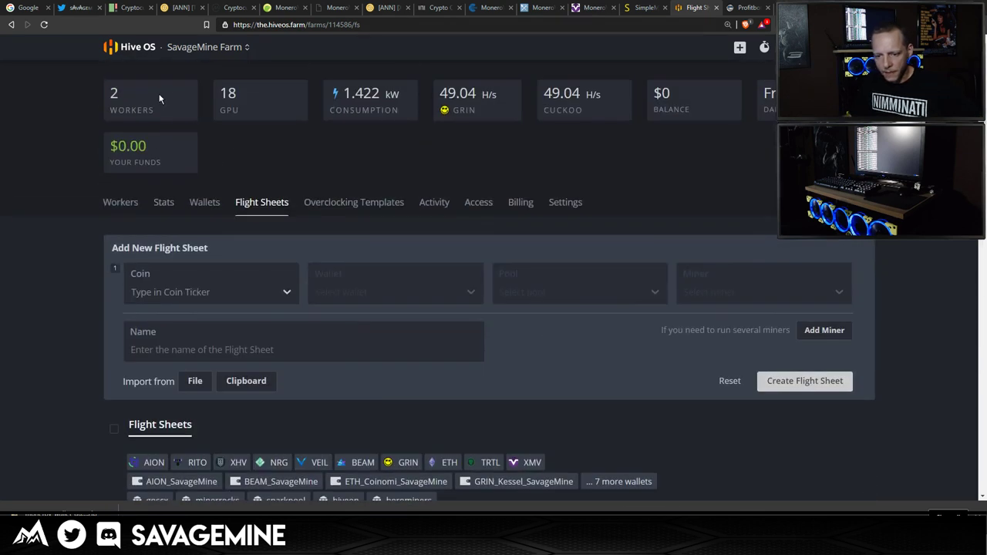
- Apply the XMV_YT flight sheet to the SavageMine_Scarif worker, then deselect the worker
{"action": "left_click", "coordinate": [121, 202]}
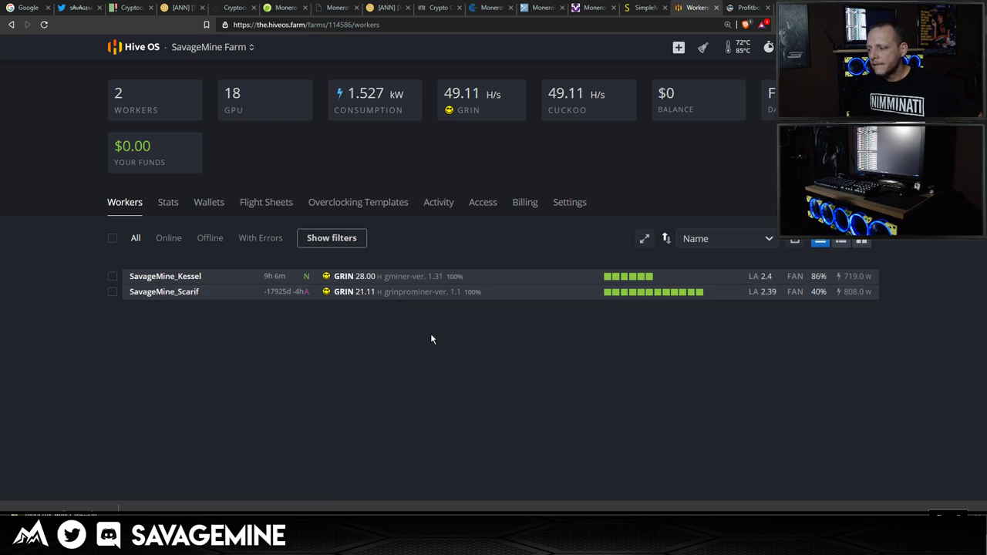
{"action": "left_click", "coordinate": [113, 291]}
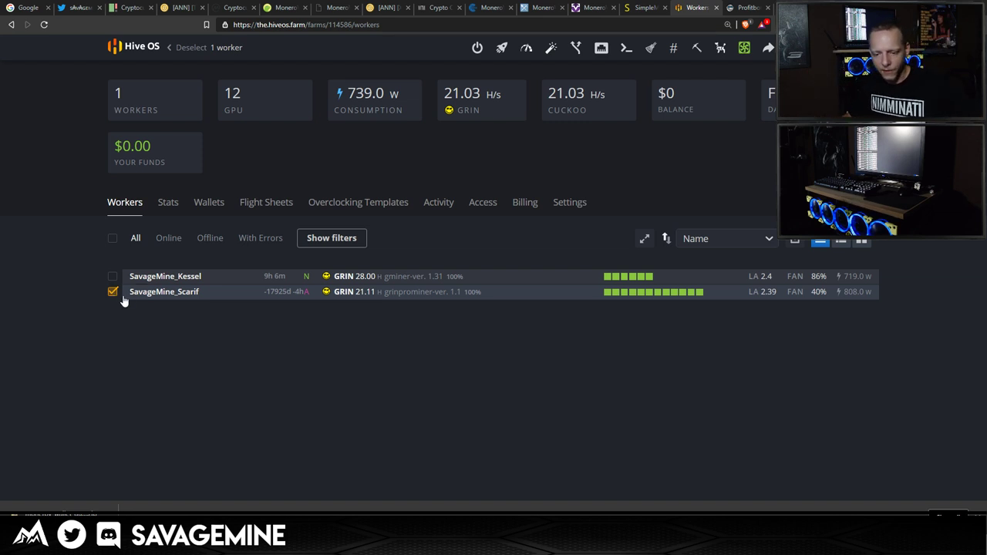
{"action": "left_click", "coordinate": [501, 49]}
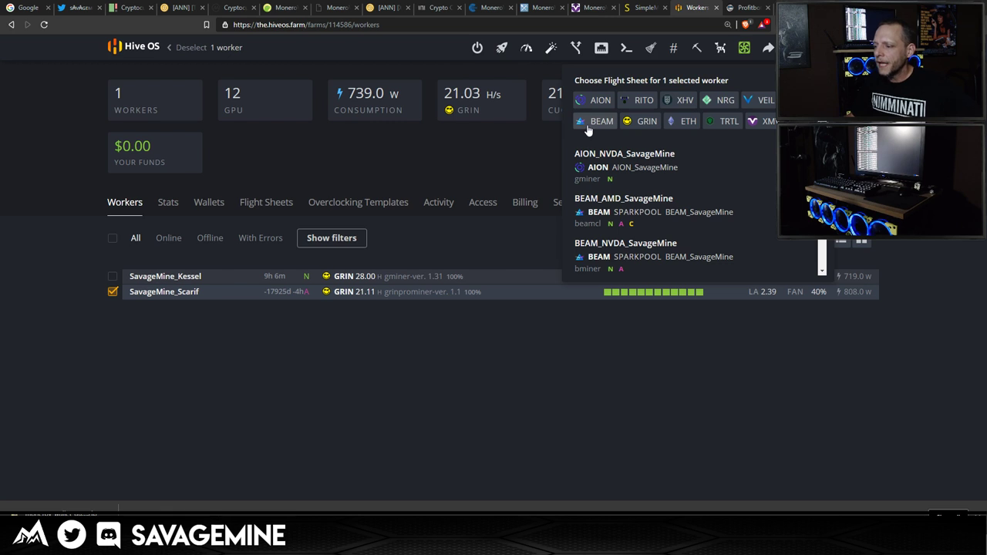
{"action": "left_click", "coordinate": [762, 124]}
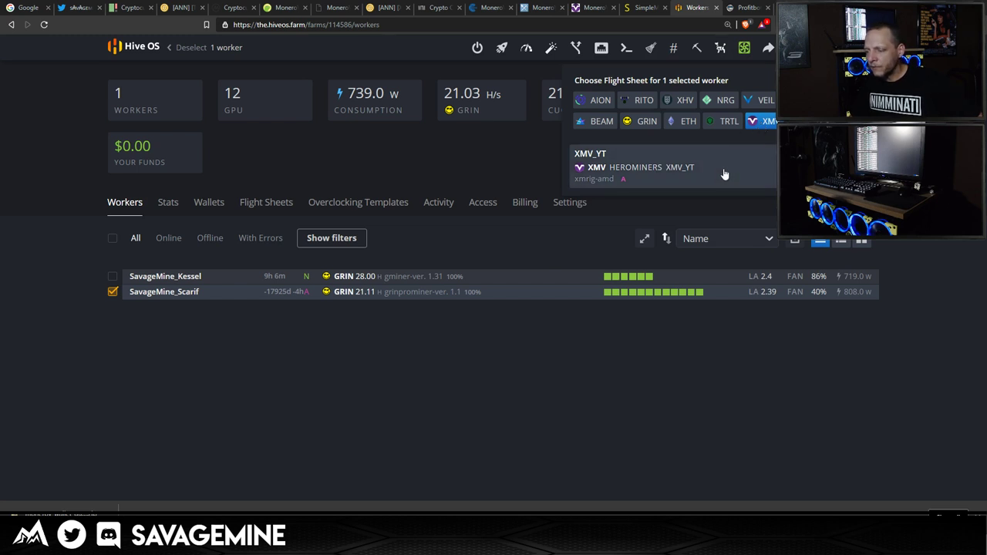
{"action": "left_click", "coordinate": [630, 170]}
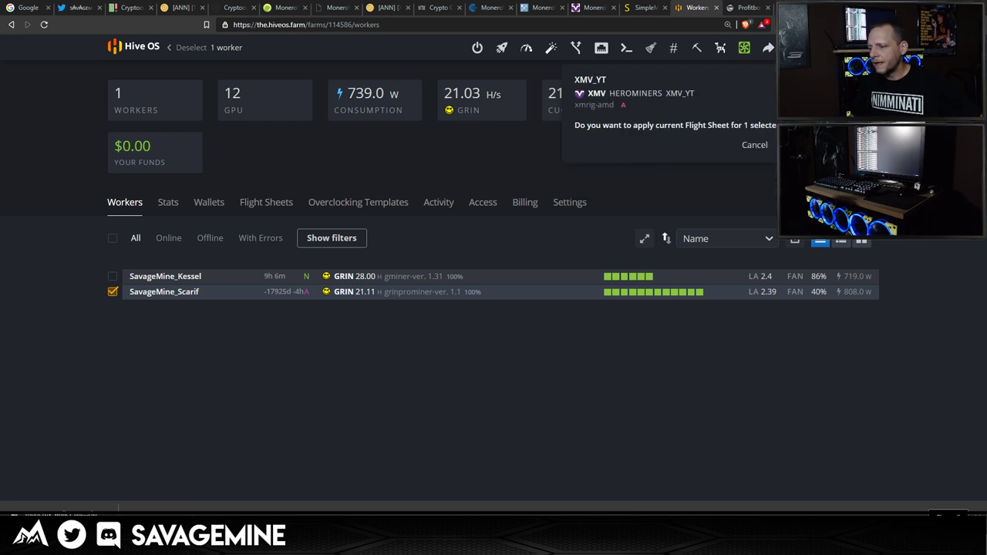
{"action": "left_click", "coordinate": [802, 145]}
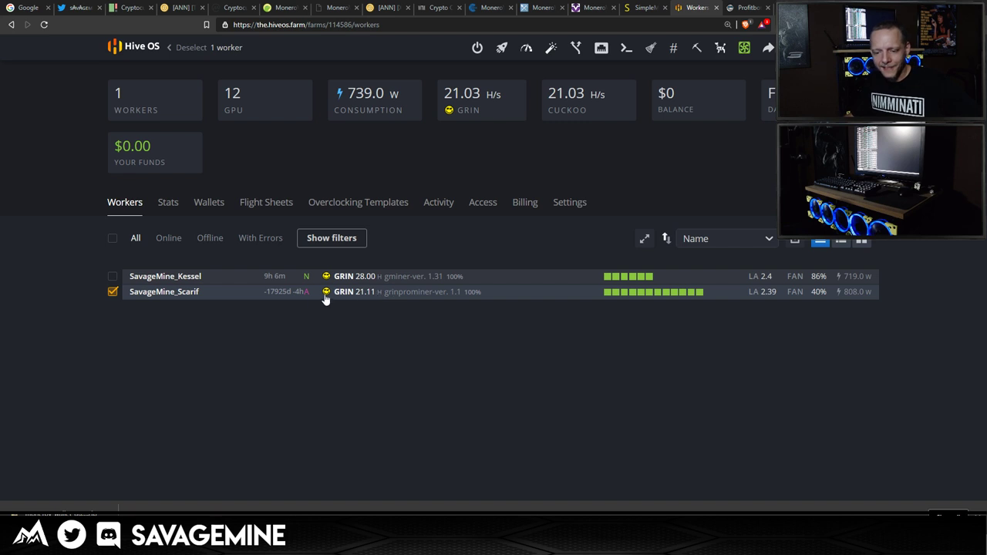
{"action": "left_click", "coordinate": [112, 293]}
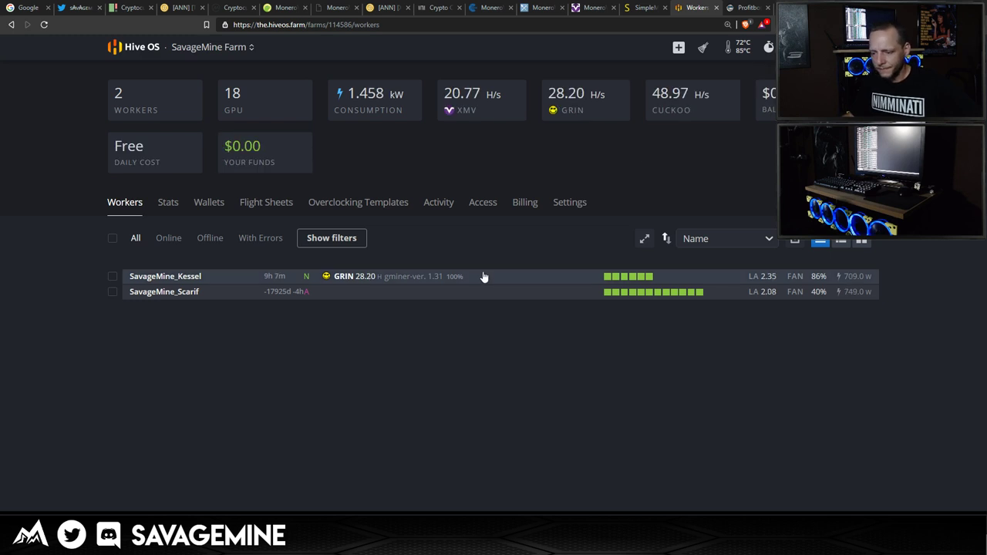
- Reboot the SavageMine_Scarif worker and clear its selection
{"action": "left_click", "coordinate": [113, 292]}
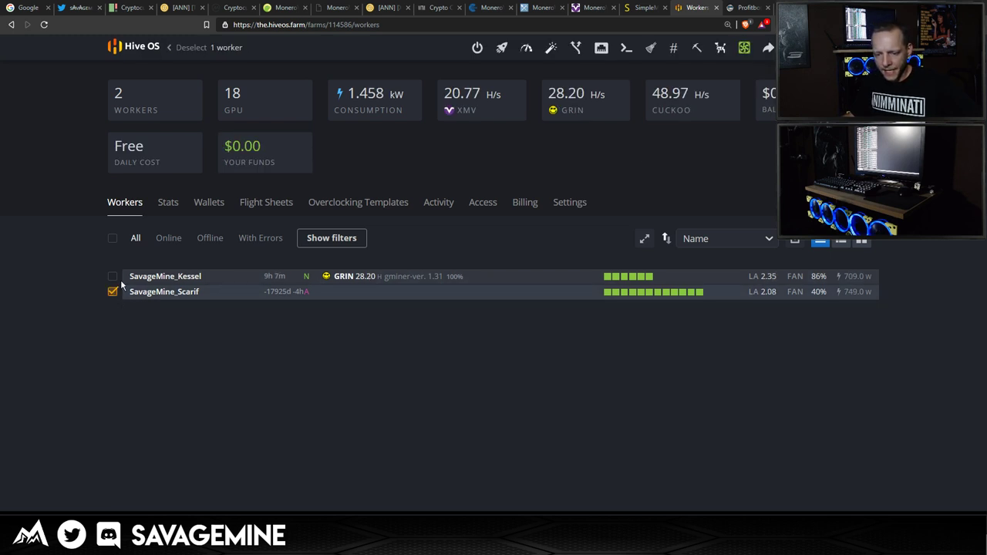
{"action": "left_click", "coordinate": [478, 49]}
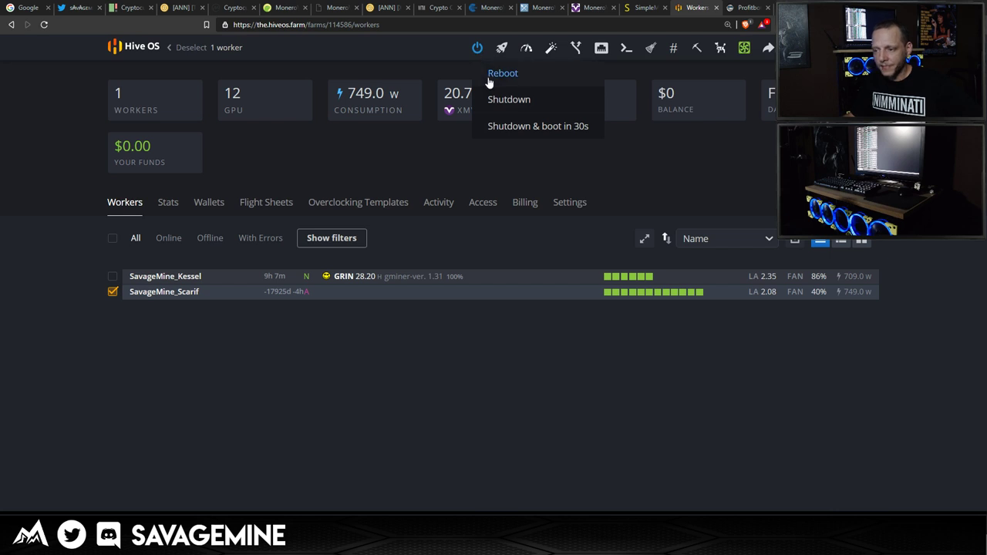
{"action": "left_click", "coordinate": [489, 74]}
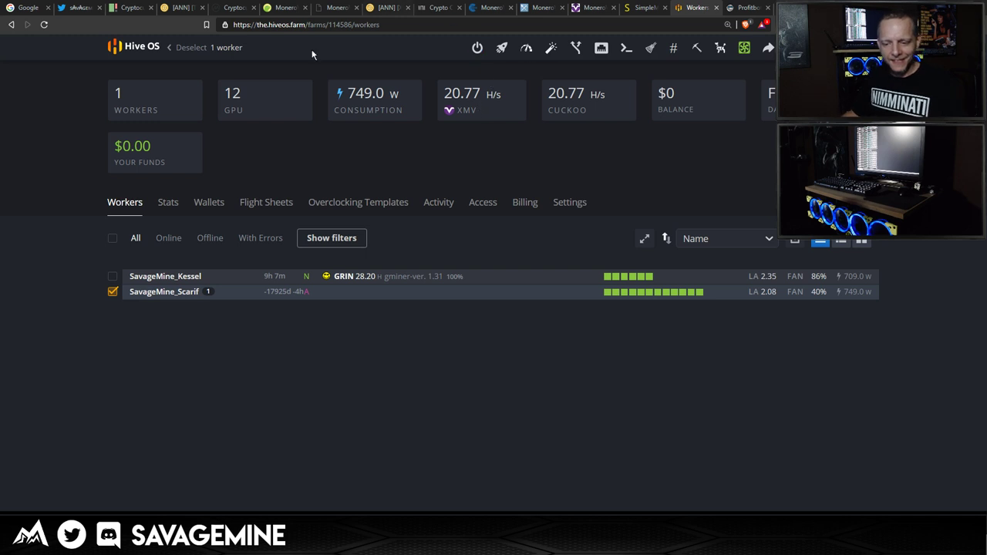
{"action": "left_click", "coordinate": [113, 292]}
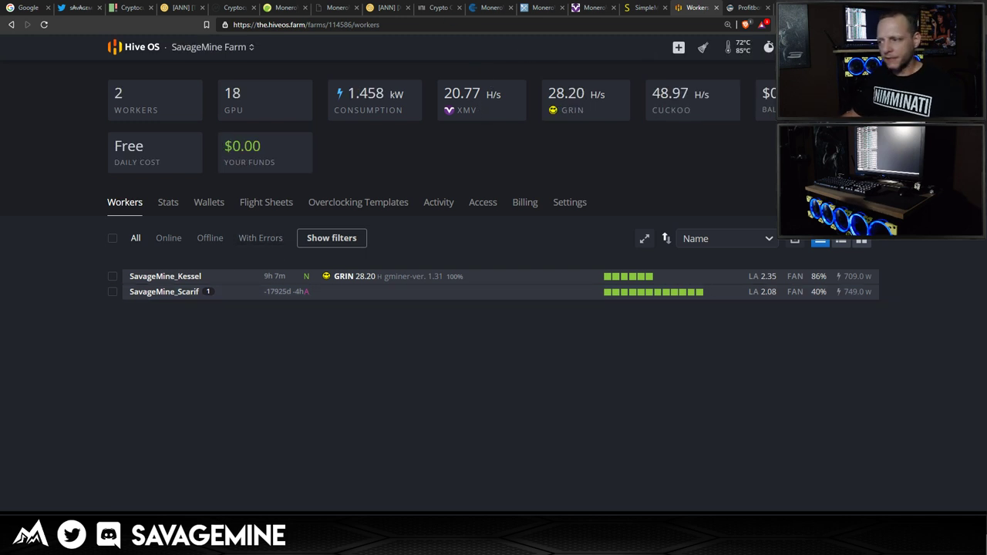
- View the brandon coin channel on YouTube, then return to the Hive OS workers list and refresh it
{"action": "key", "text": "ctrl+2"}
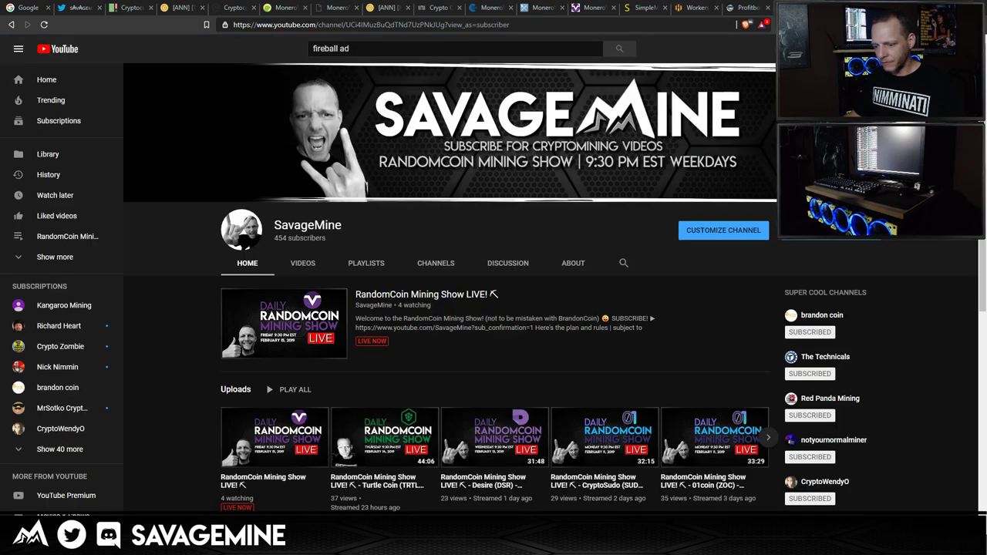
{"action": "left_click", "coordinate": [67, 391]}
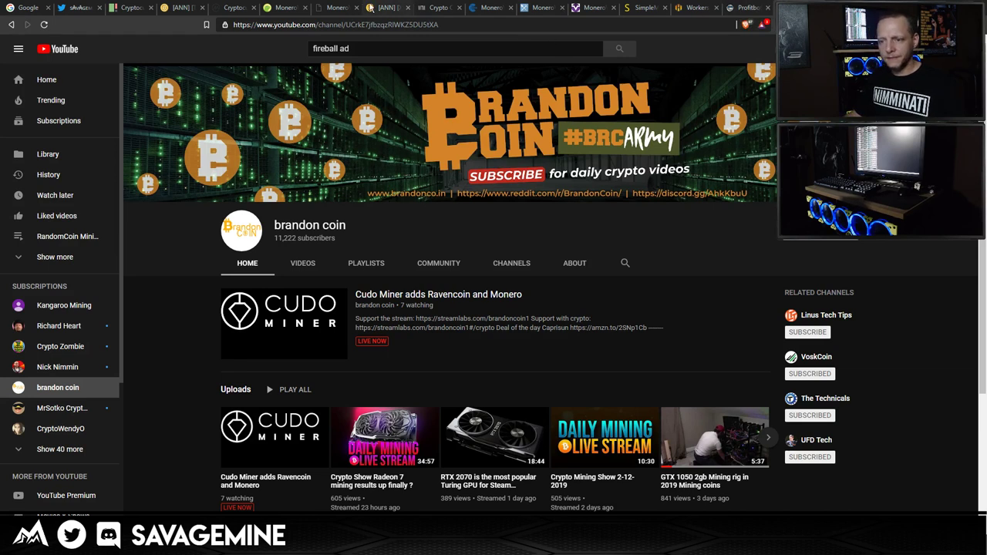
{"action": "left_click", "coordinate": [696, 10]}
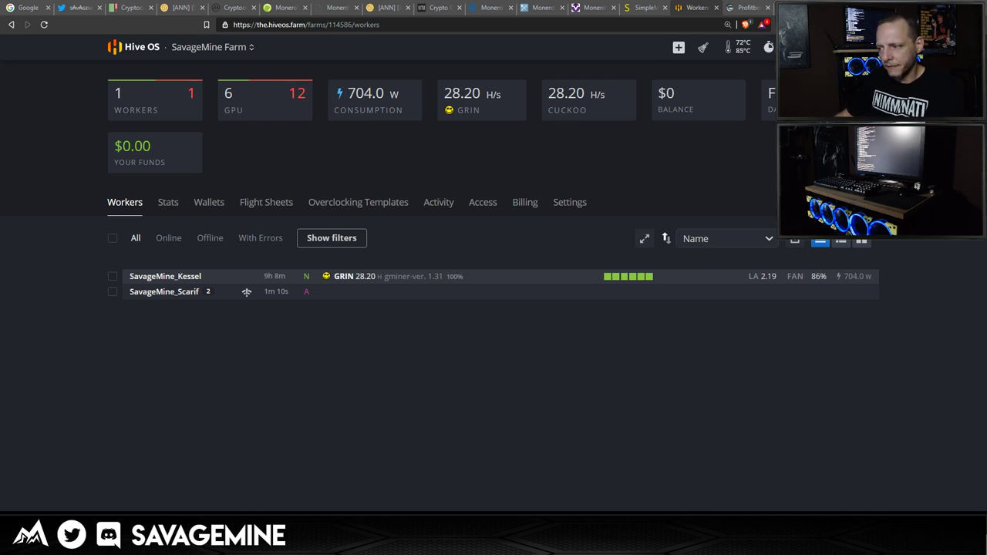
{"action": "left_click", "coordinate": [769, 47]}
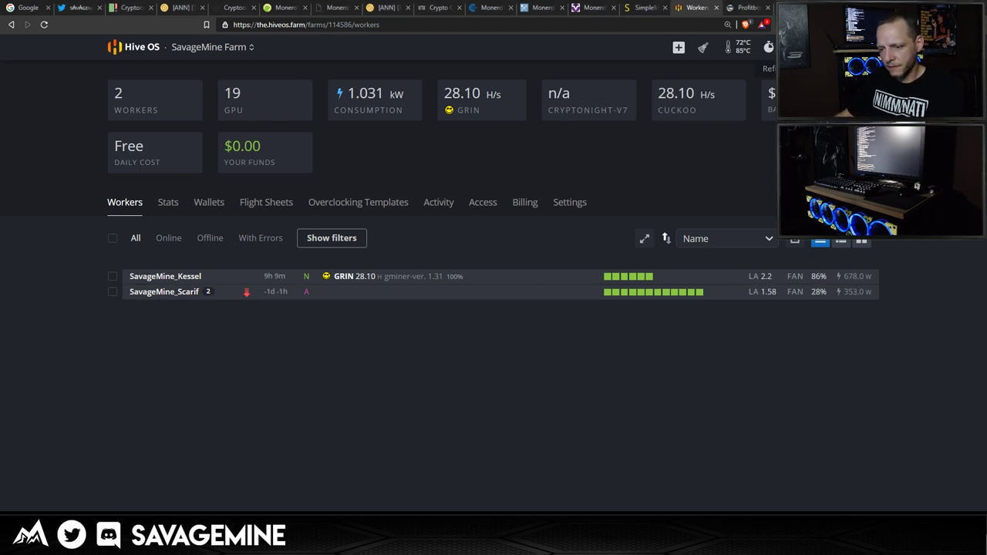